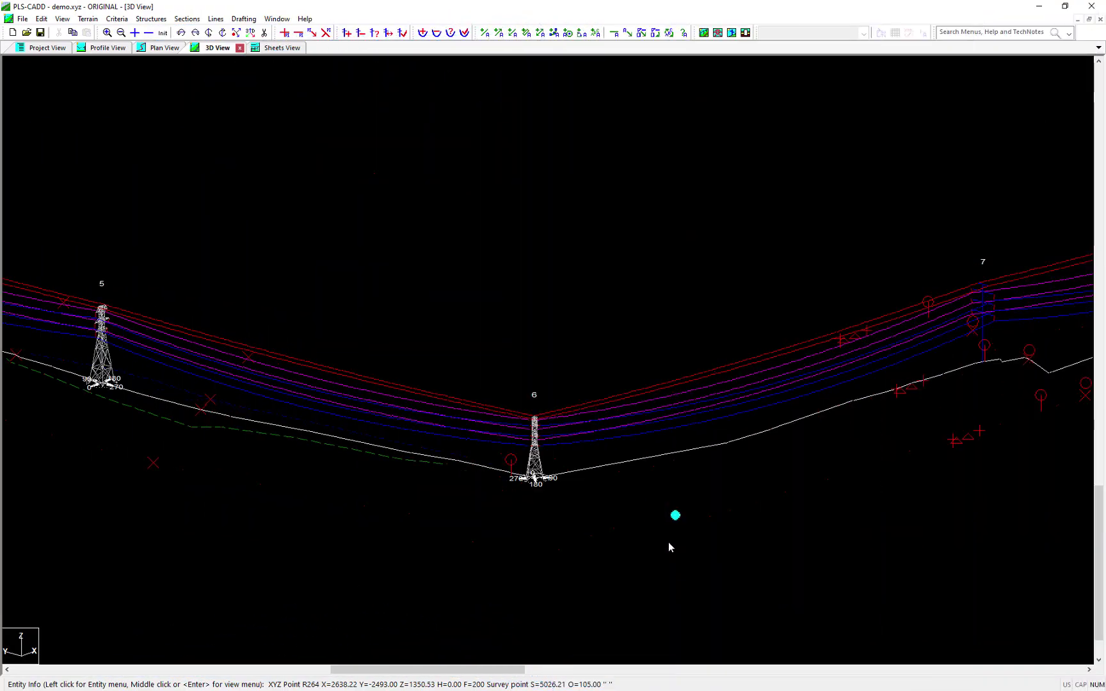
Open the modification settings of the blue conductor section running from structure 6 to structure 10 in the 3D view.
{"action": "scroll", "coordinate": [585, 492], "scroll_direction": "up", "scroll_amount": 4}
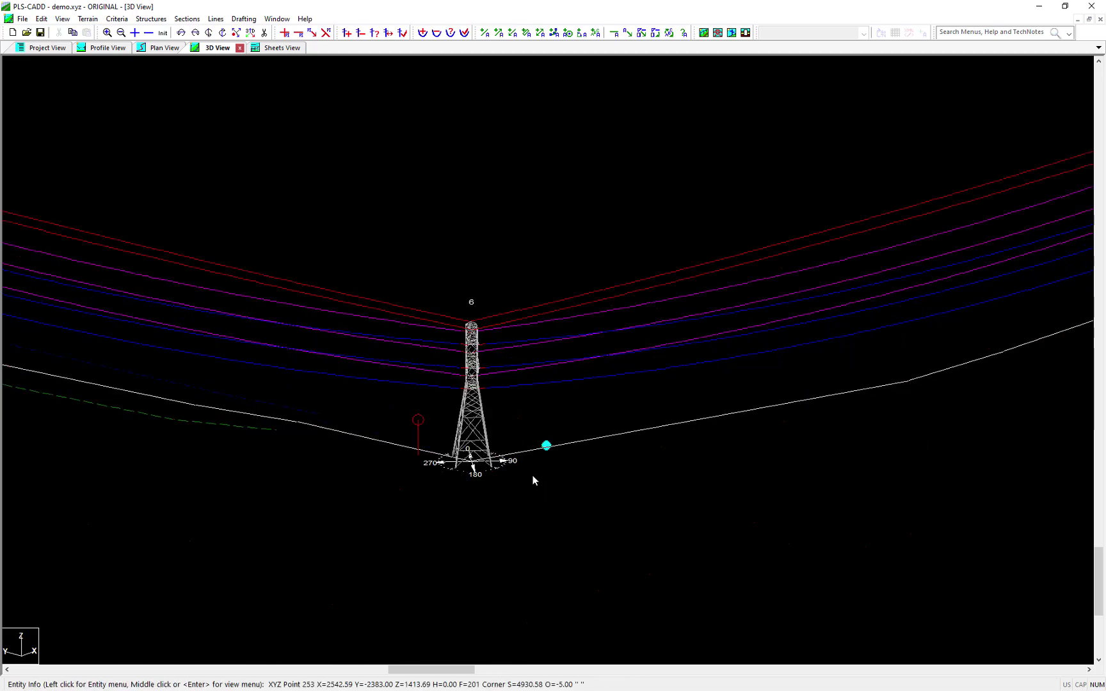
{"action": "scroll", "coordinate": [534, 480], "scroll_direction": "up", "scroll_amount": 8}
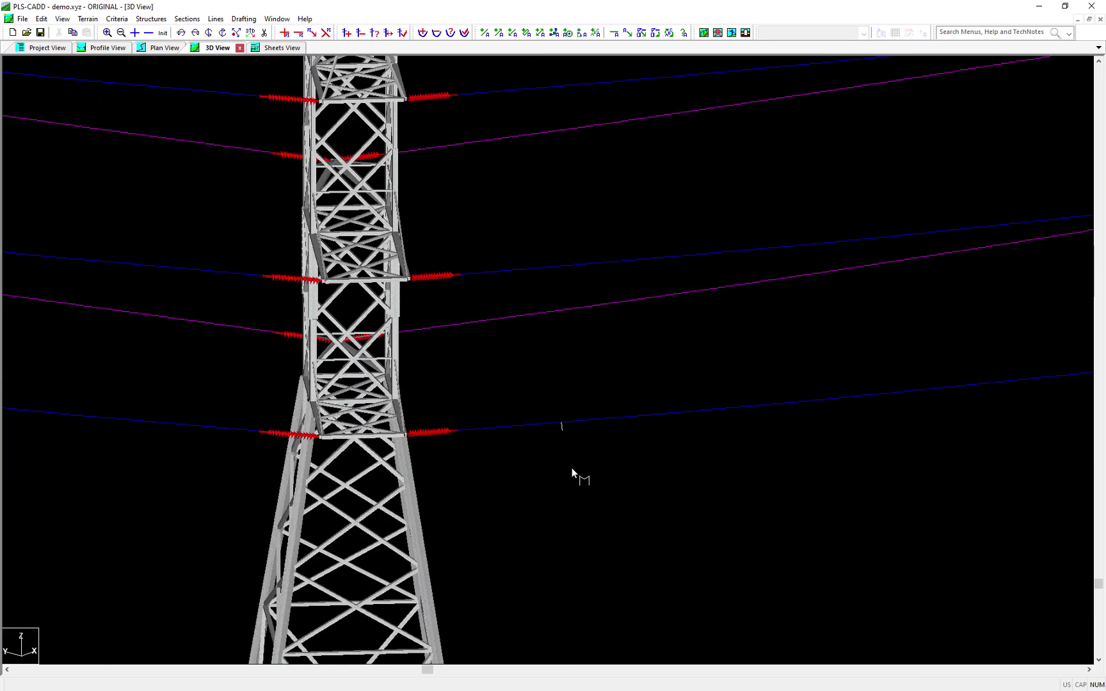
{"action": "scroll", "coordinate": [572, 473], "scroll_direction": "down", "scroll_amount": 5}
{"action": "right_click", "coordinate": [595, 453]}
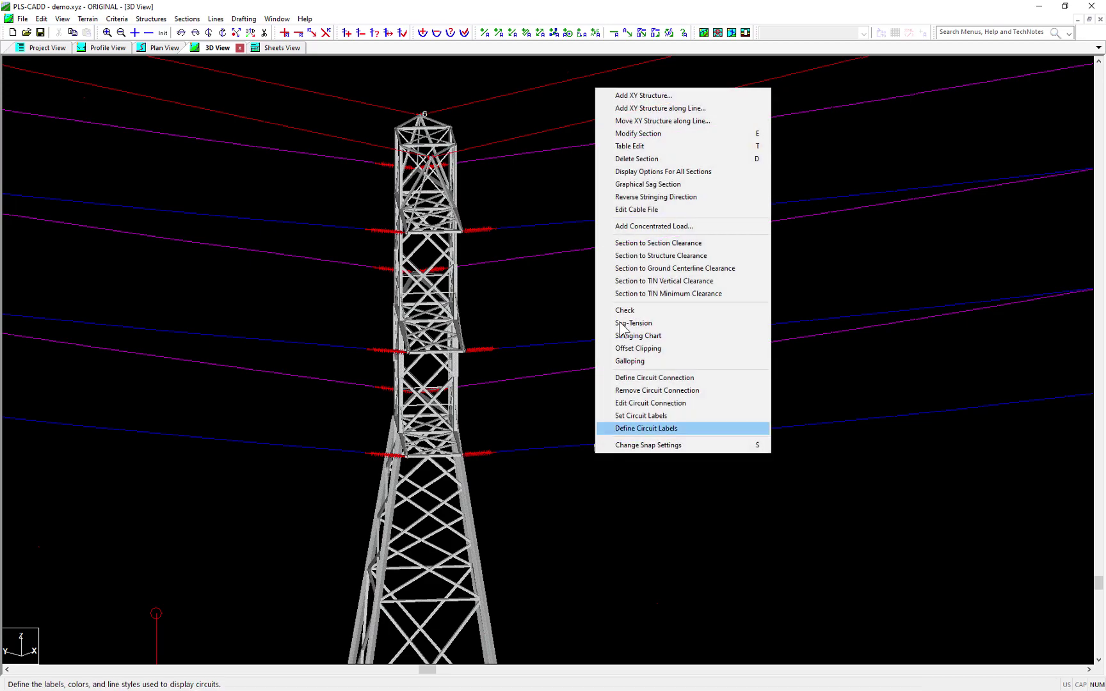
{"action": "left_click", "coordinate": [624, 135]}
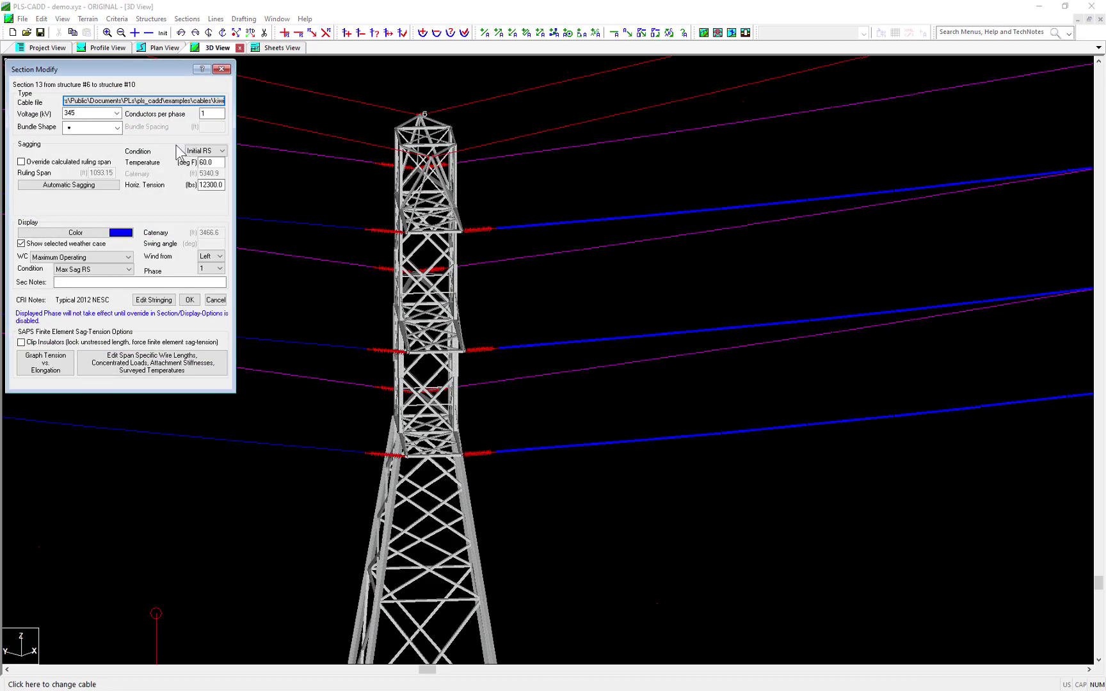
Set the section's bundle shape to 2 Horz.
{"action": "left_click", "coordinate": [123, 132]}
{"action": "left_click", "coordinate": [118, 128]}
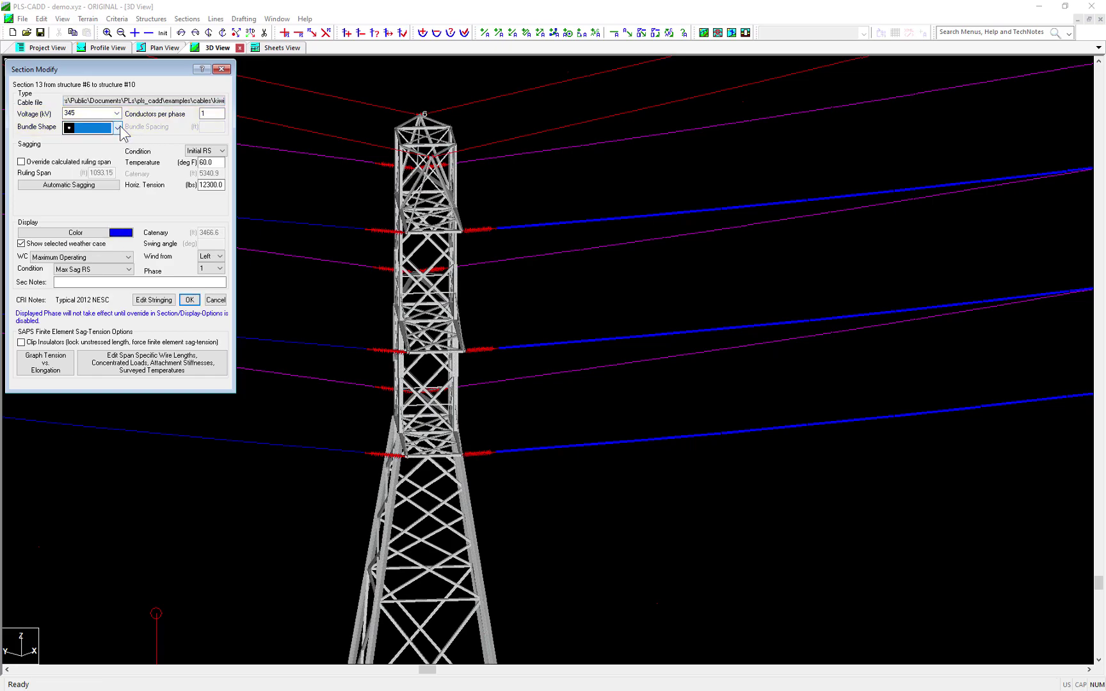
{"action": "left_click_drag", "start_coordinate": [219, 113], "coordinate": [138, 114]}
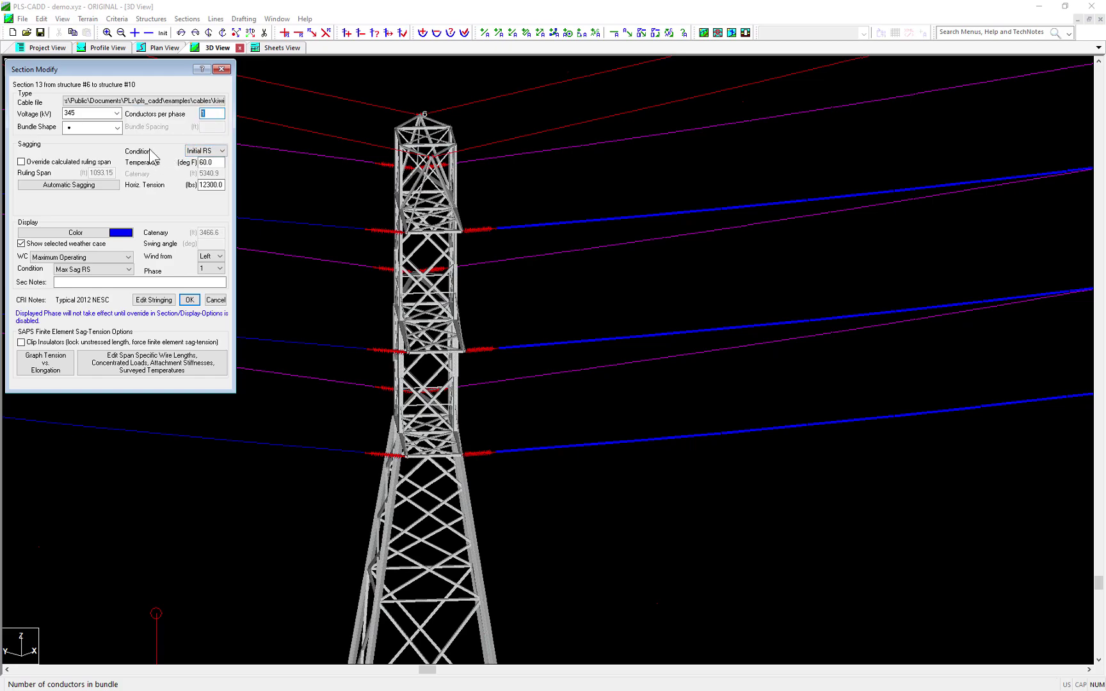
{"action": "left_click", "coordinate": [118, 127]}
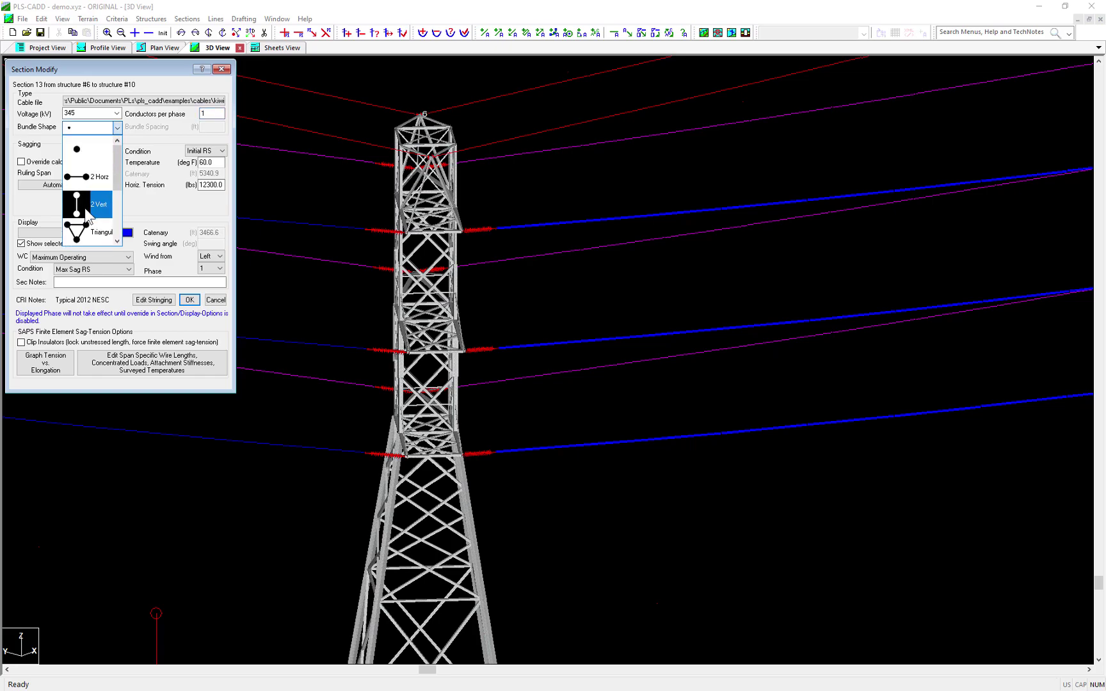
{"action": "left_click", "coordinate": [117, 128]}
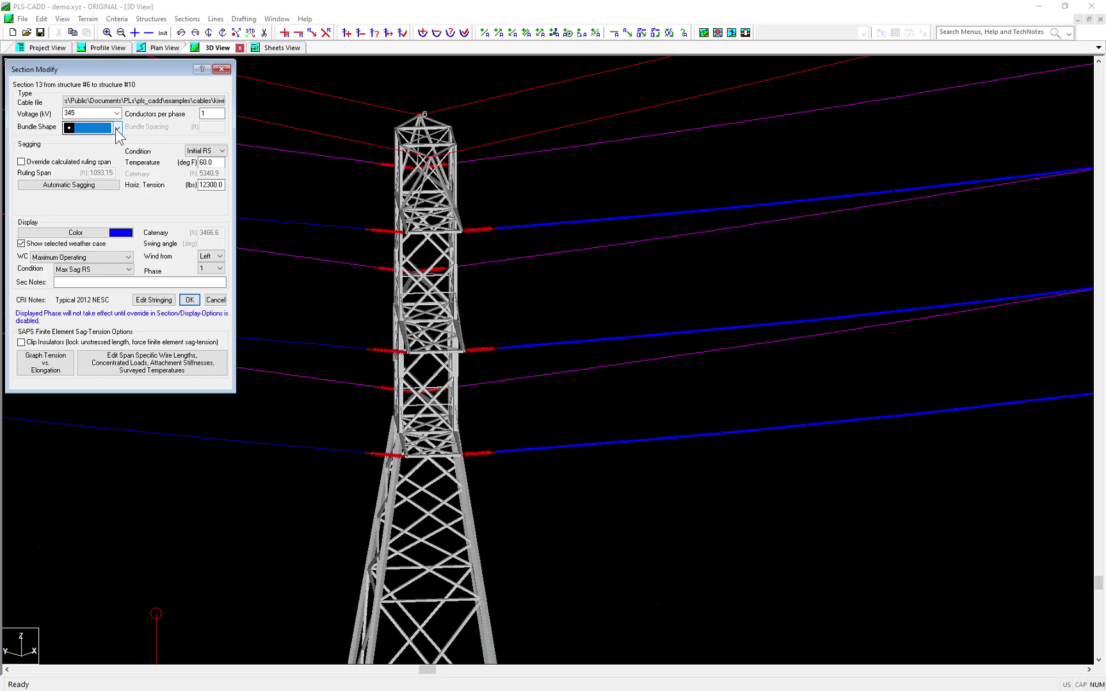
{"action": "left_click", "coordinate": [117, 128]}
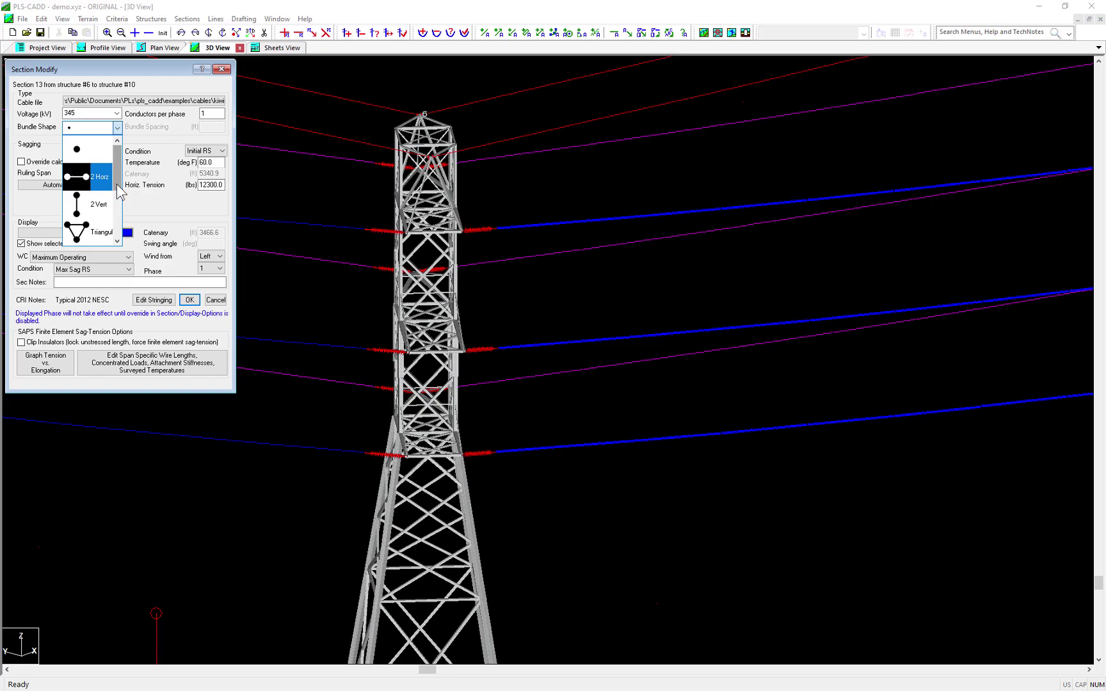
{"action": "left_click_drag", "start_coordinate": [116, 184], "coordinate": [116, 147]}
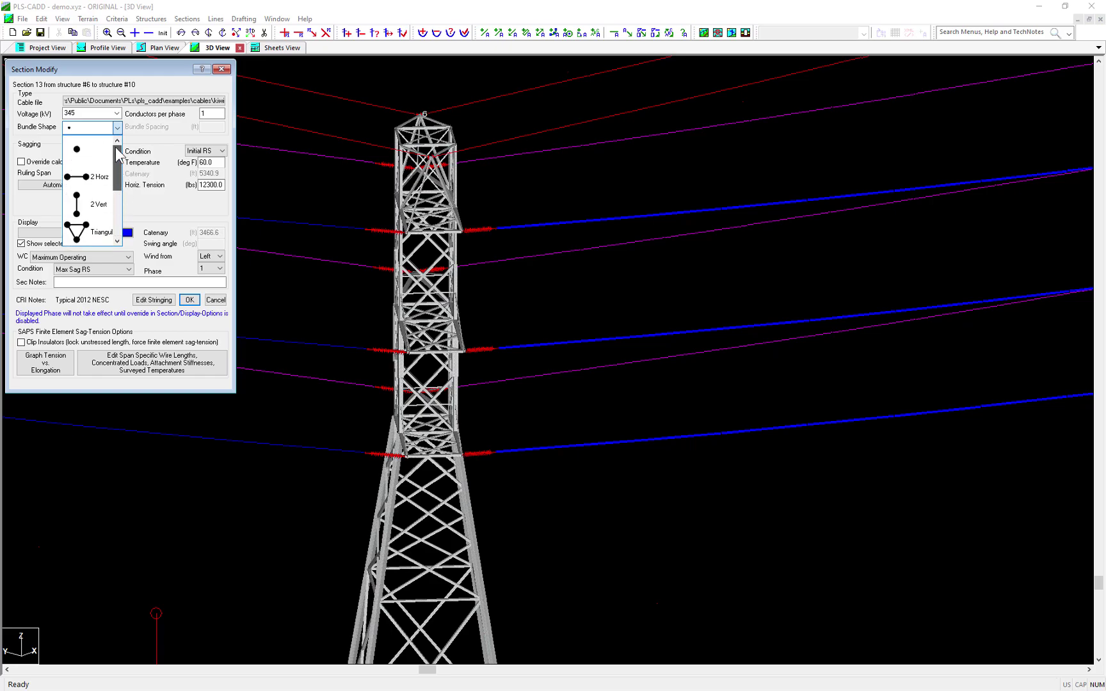
{"action": "left_click", "coordinate": [97, 176]}
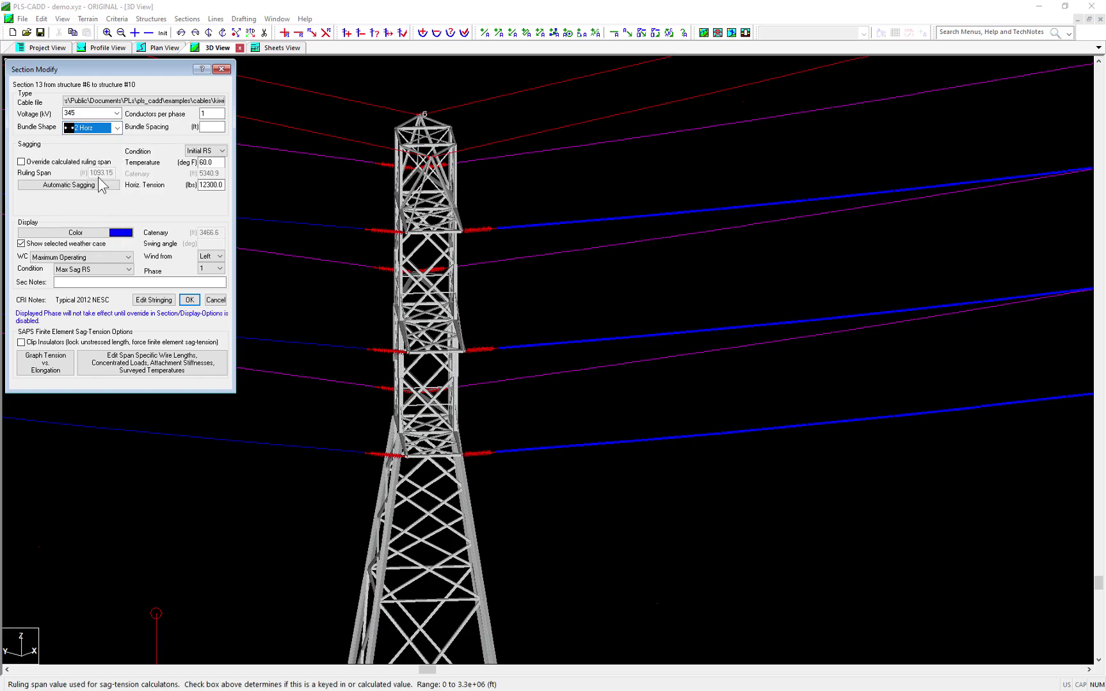
Set the bundle spacing to 1.5 ft, review the other available bundle shapes, and apply the section changes.
{"action": "left_click", "coordinate": [206, 126]}
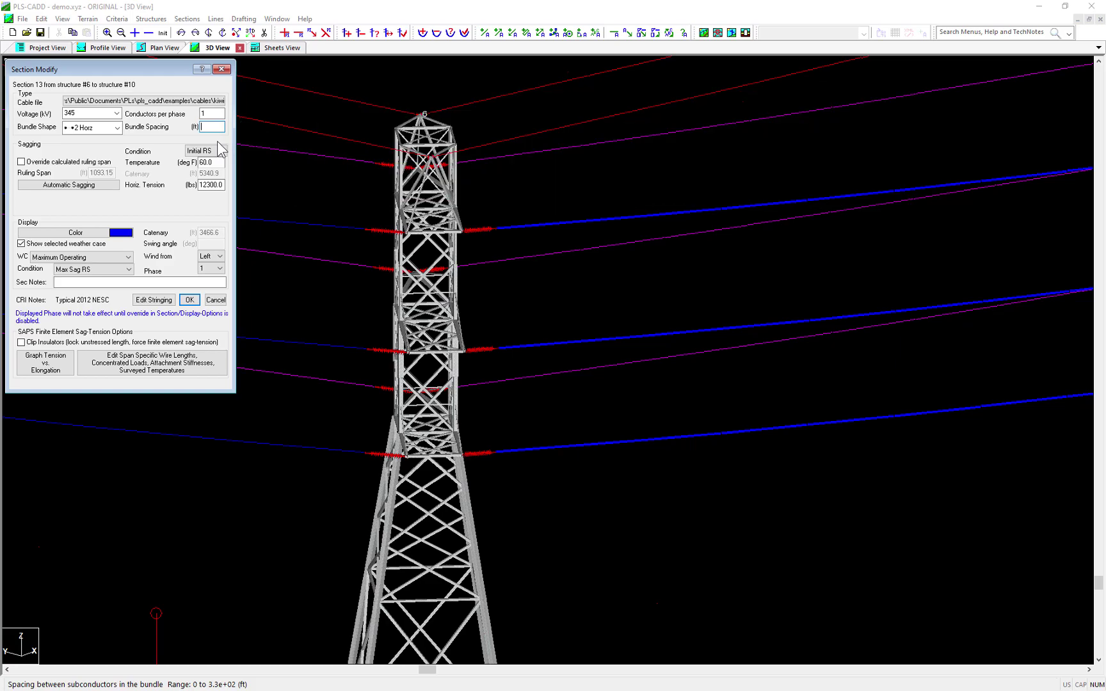
{"action": "type", "text": "1.5"}
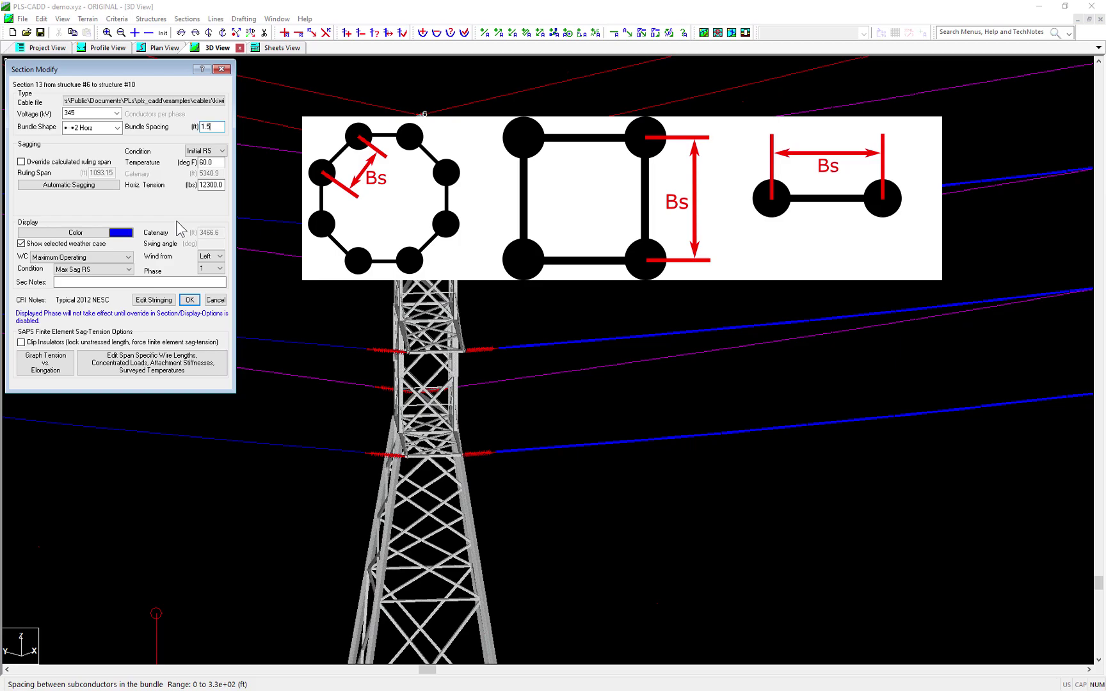
{"action": "left_click", "coordinate": [117, 128]}
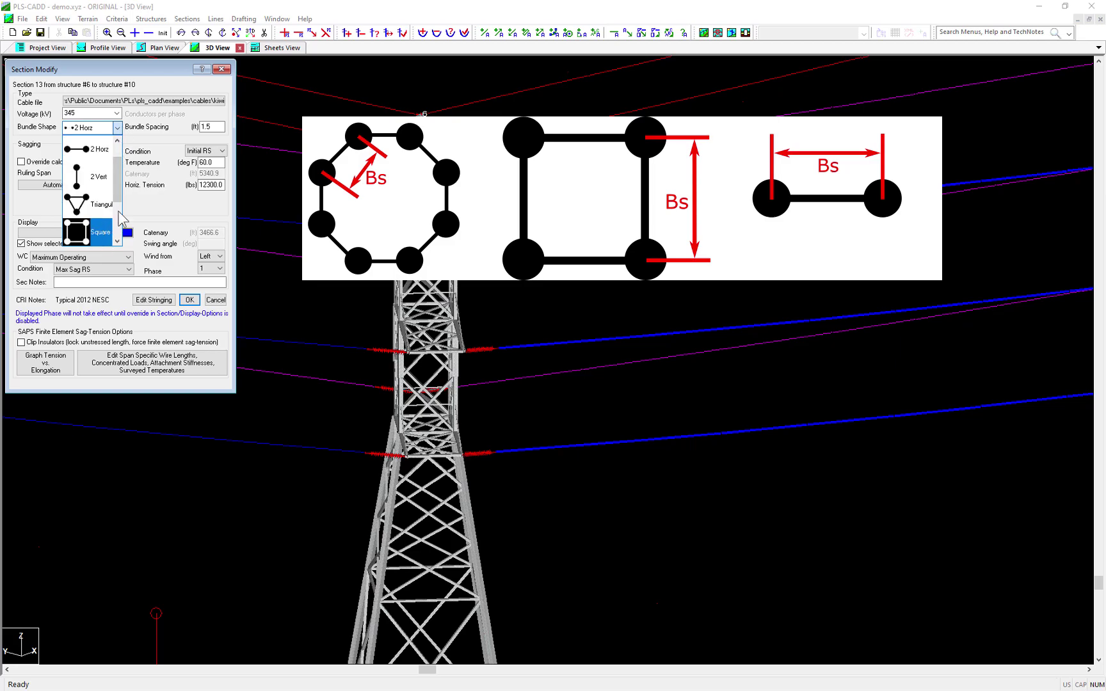
{"action": "scroll", "coordinate": [119, 236], "scroll_direction": "down", "scroll_amount": 1}
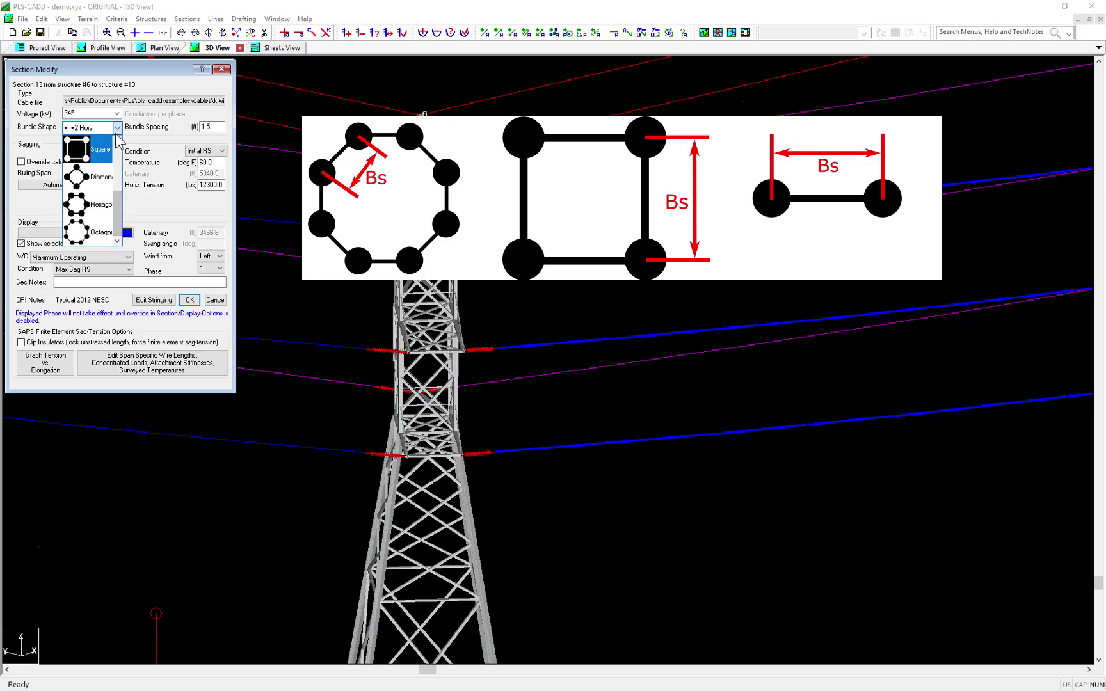
{"action": "left_click", "coordinate": [117, 129]}
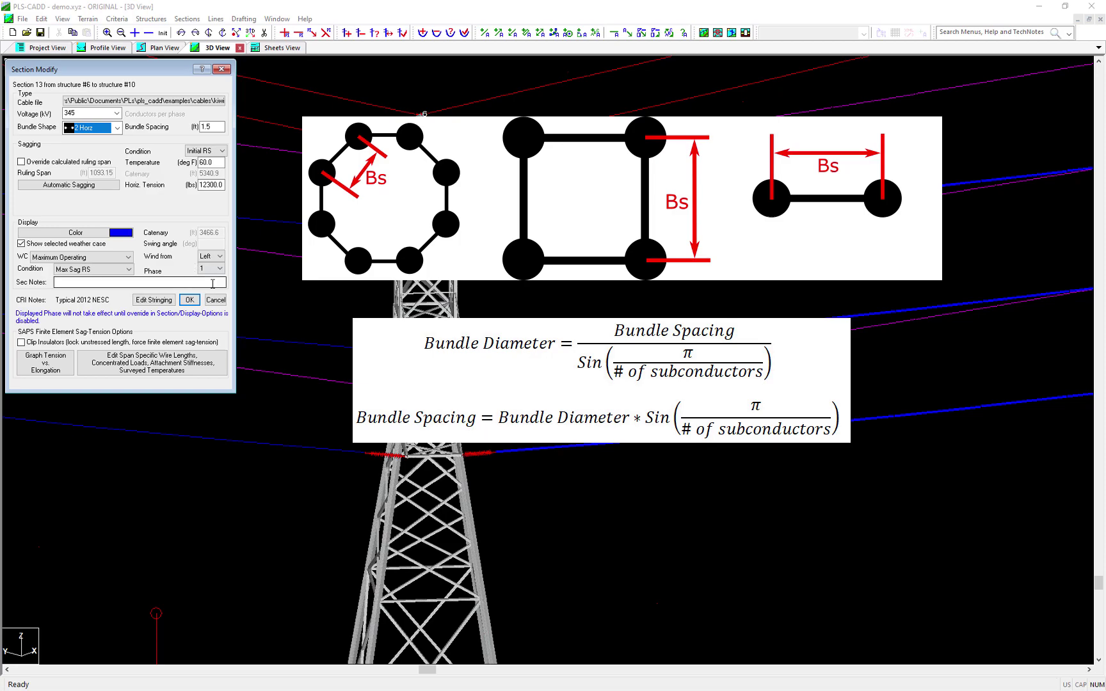
{"action": "left_click", "coordinate": [190, 299]}
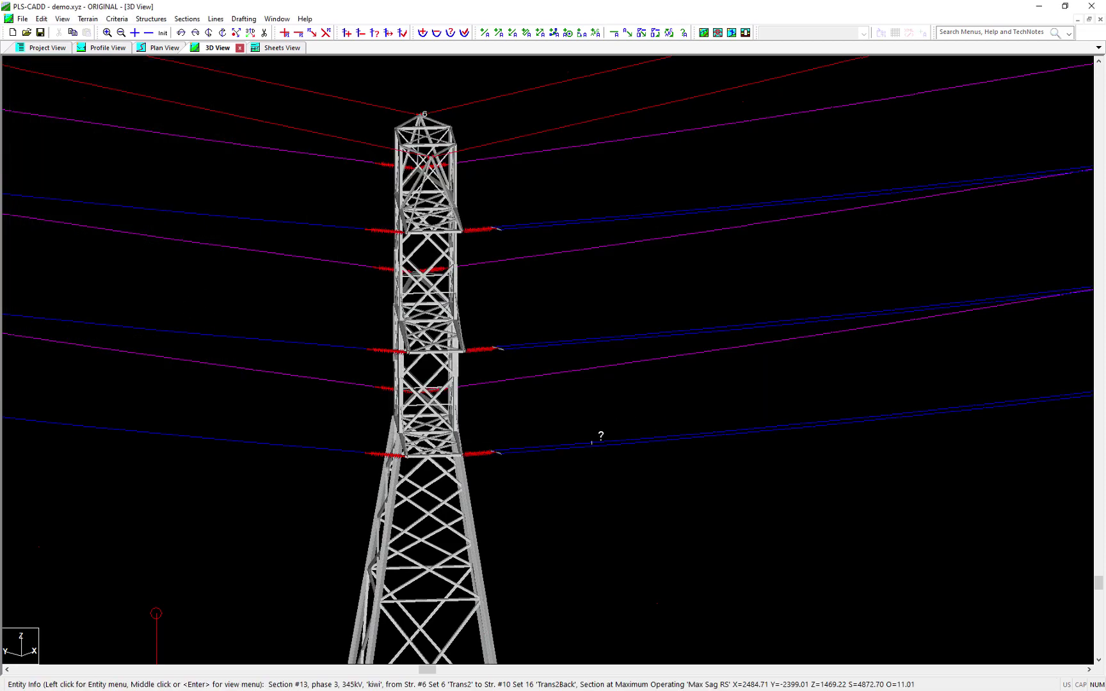
Examine the bundled conductors and their yoke plates at the dead-end structure 6 and at the suspension insulators of structure 7.
{"action": "mouse_move", "coordinate": [533, 446]}
{"action": "middle_mouse_down"}
{"action": "mouse_move", "coordinate": [529, 420]}
{"action": "mouse_move", "coordinate": [445, 382]}
{"action": "mouse_move", "coordinate": [339, 442]}
{"action": "middle_mouse_up"}
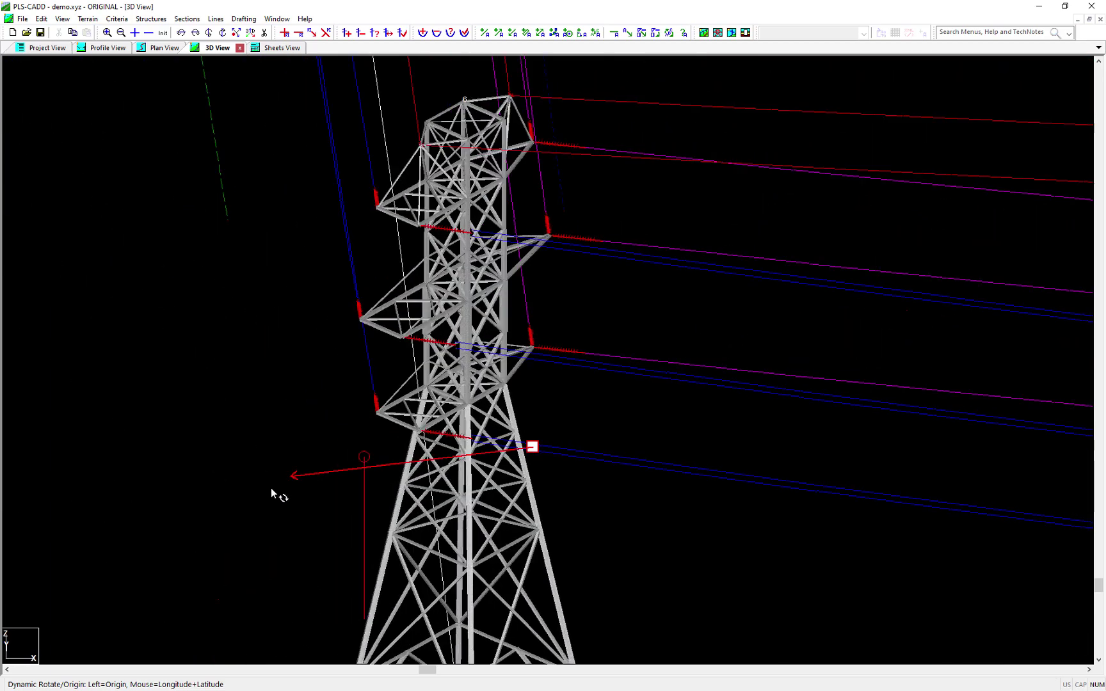
{"action": "left_click", "coordinate": [249, 502]}
{"action": "scroll", "coordinate": [496, 429], "scroll_direction": "up", "scroll_amount": 5}
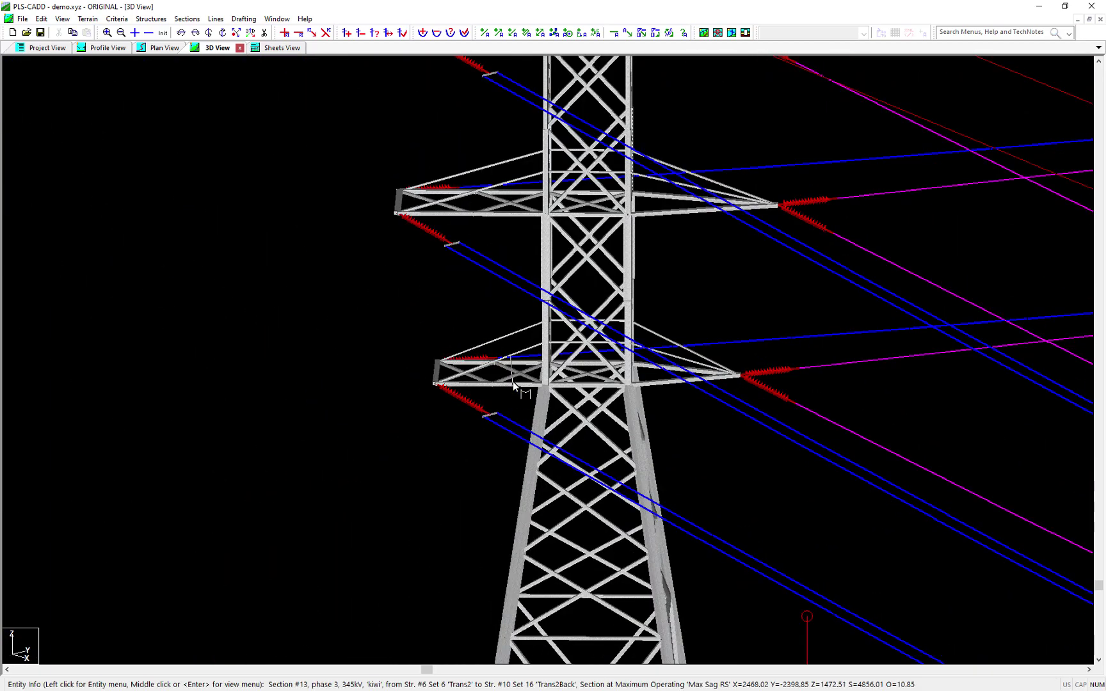
{"action": "scroll", "coordinate": [501, 462], "scroll_direction": "up", "scroll_amount": 1}
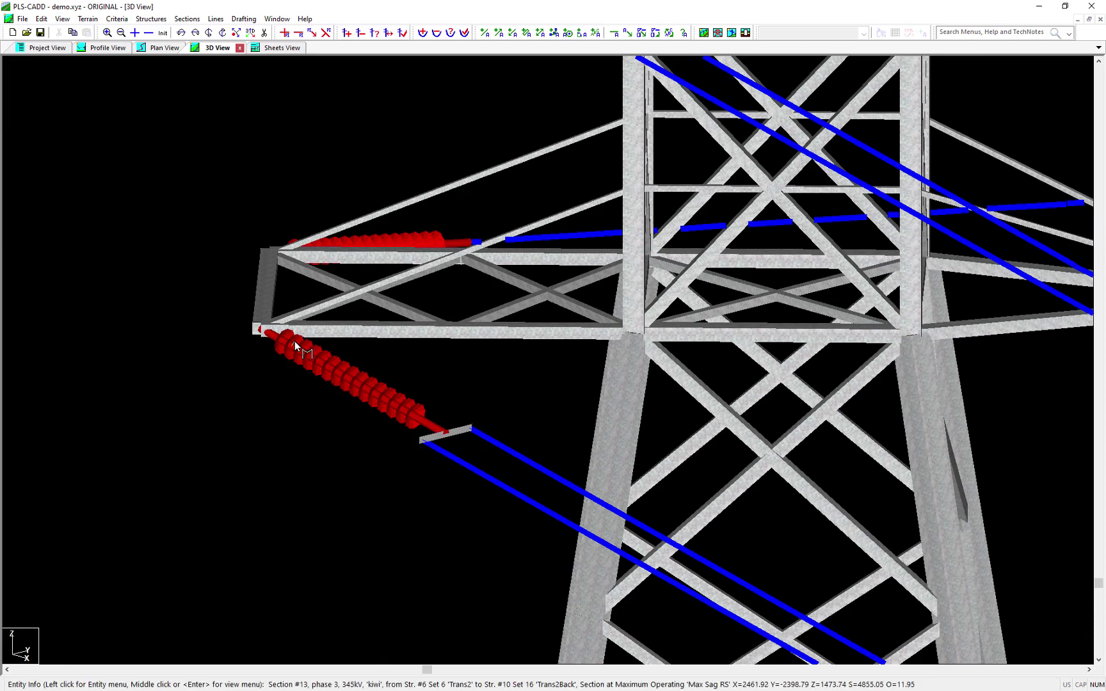
{"action": "scroll", "coordinate": [262, 328], "scroll_direction": "down", "scroll_amount": 1}
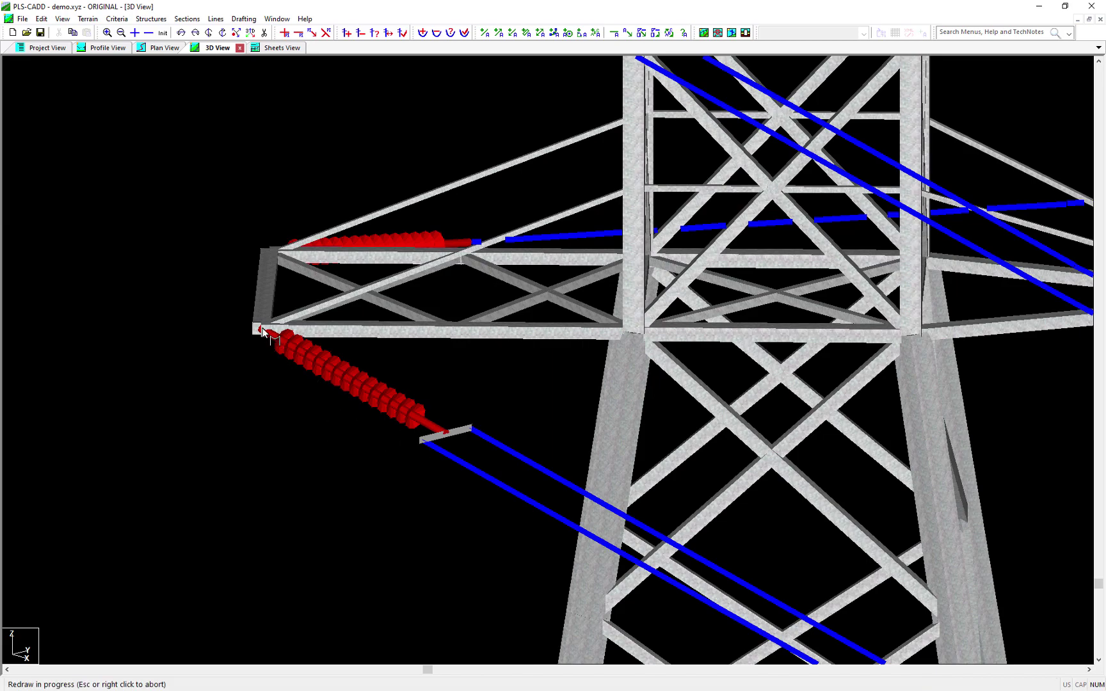
{"action": "scroll", "coordinate": [229, 326], "scroll_direction": "down", "scroll_amount": 2}
{"action": "middle_click_drag", "start_coordinate": [226, 322], "coordinate": [897, 549]}
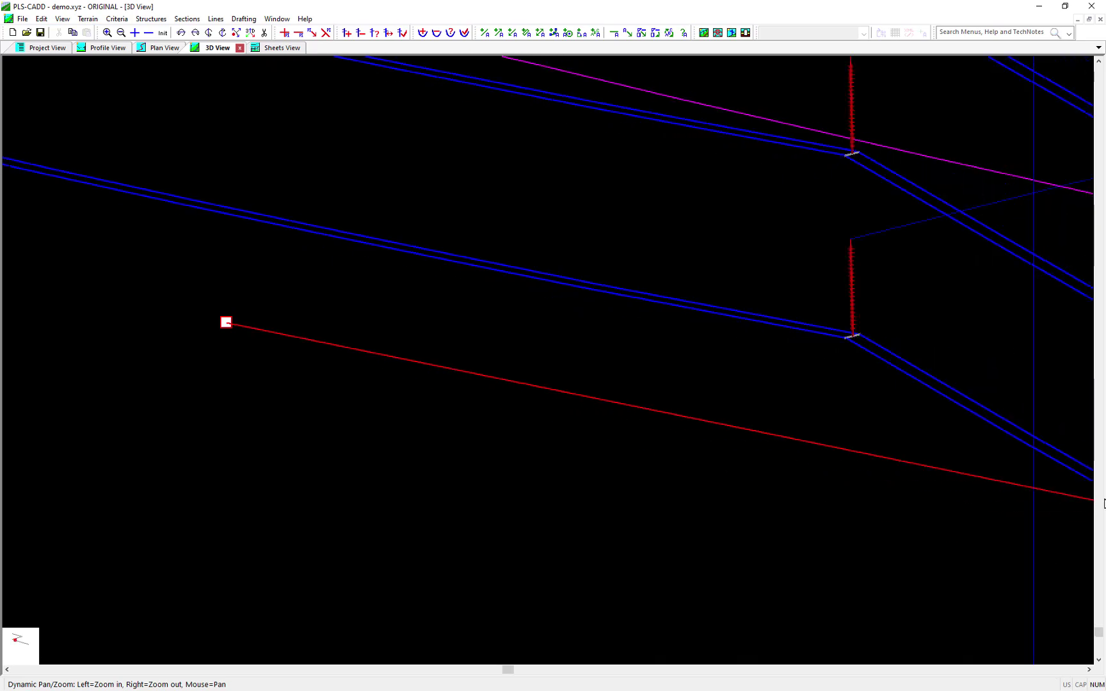
{"action": "middle_click_drag", "start_coordinate": [1104, 503], "coordinate": [1103, 502]}
{"action": "middle_click_drag", "start_coordinate": [509, 361], "coordinate": [279, 181]}
Display all sections for the NESC Extreme Wind (250C) weather case with Creep RS and wind from both directions.
{"action": "left_click", "coordinate": [187, 20]}
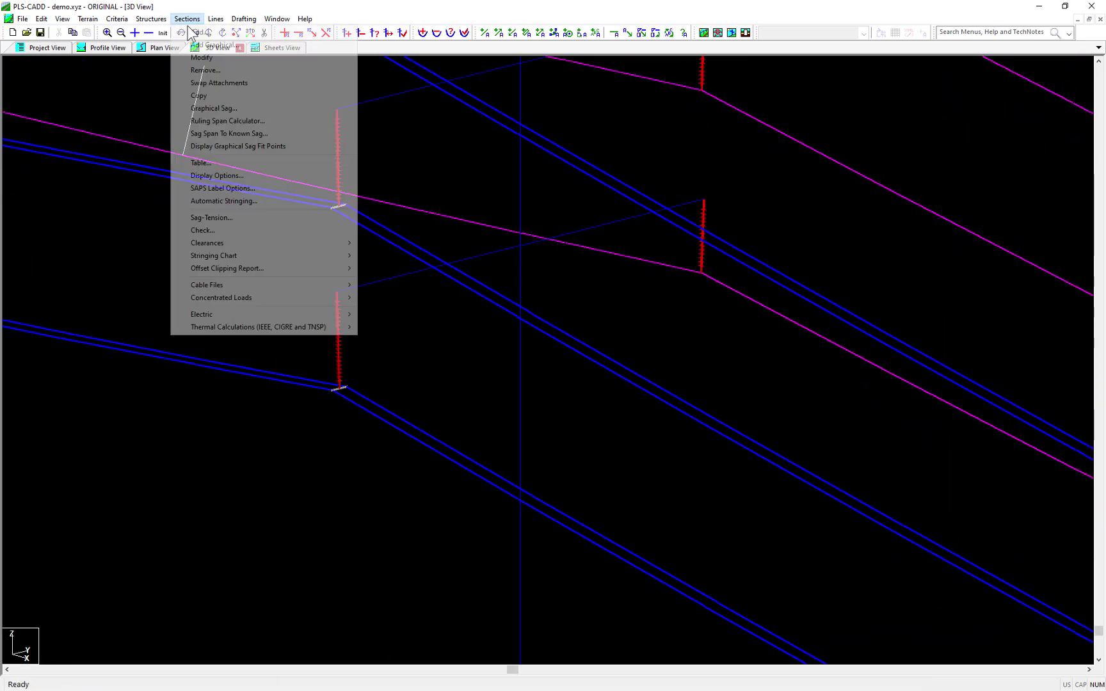
{"action": "left_click", "coordinate": [218, 176]}
{"action": "left_click", "coordinate": [264, 345]}
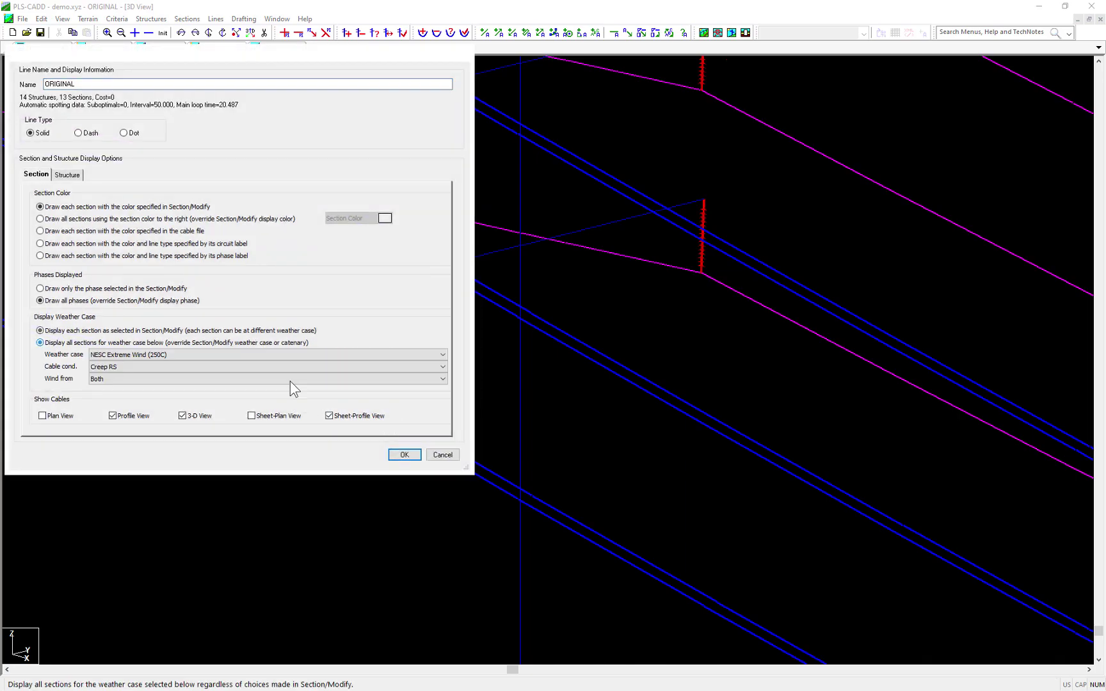
{"action": "left_click", "coordinate": [409, 449]}
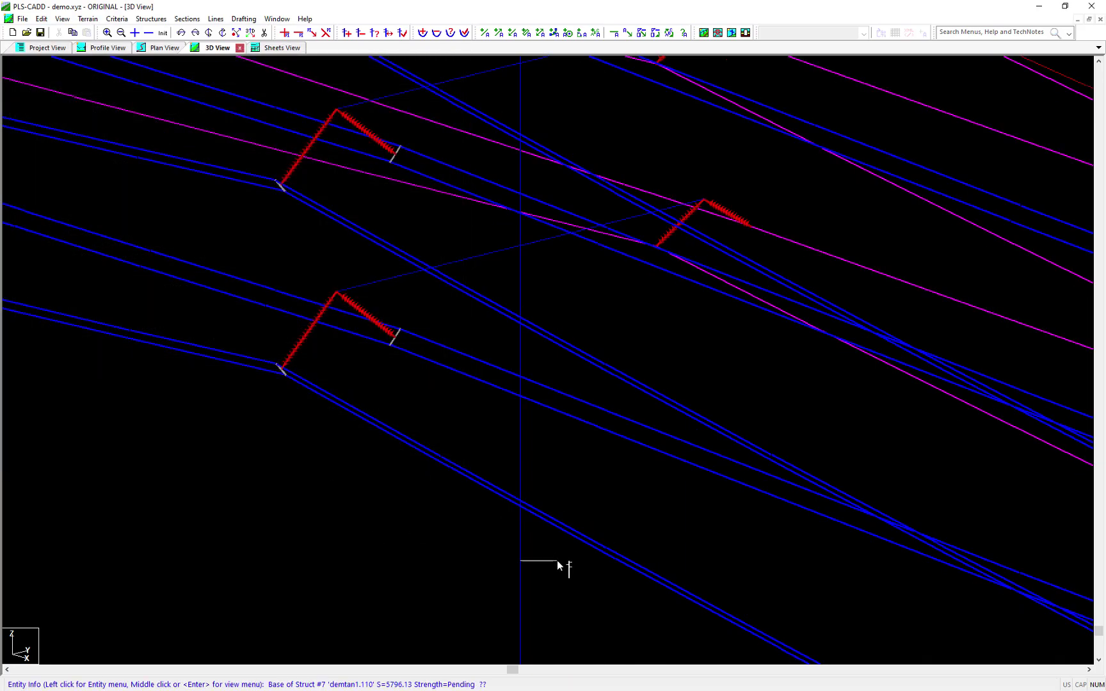
{"action": "scroll", "coordinate": [559, 410], "scroll_direction": "down", "scroll_amount": 3}
{"action": "scroll", "coordinate": [561, 451], "scroll_direction": "down", "scroll_amount": 3}
{"action": "middle_click_drag", "start_coordinate": [521, 466], "coordinate": [173, 256]}
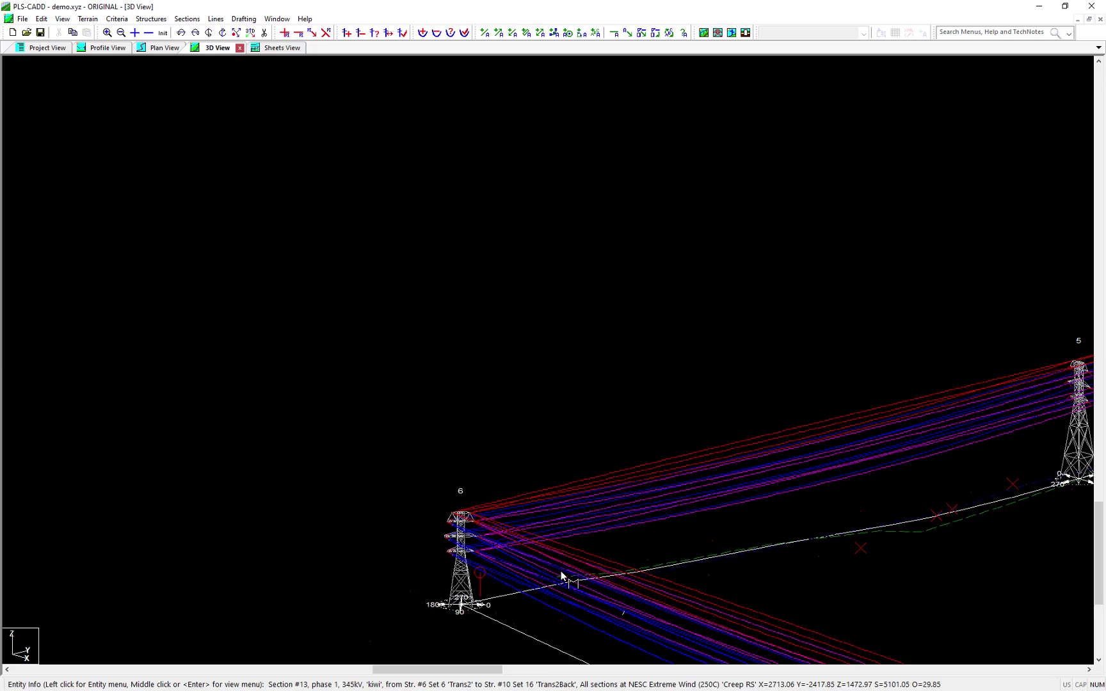
Measure the clearances between the lower two blue phases of the span from structure 6 to 7, using the currently displayed wire positions.
{"action": "scroll", "coordinate": [558, 554], "scroll_direction": "up", "scroll_amount": 1}
{"action": "scroll", "coordinate": [402, 572], "scroll_direction": "up", "scroll_amount": 10}
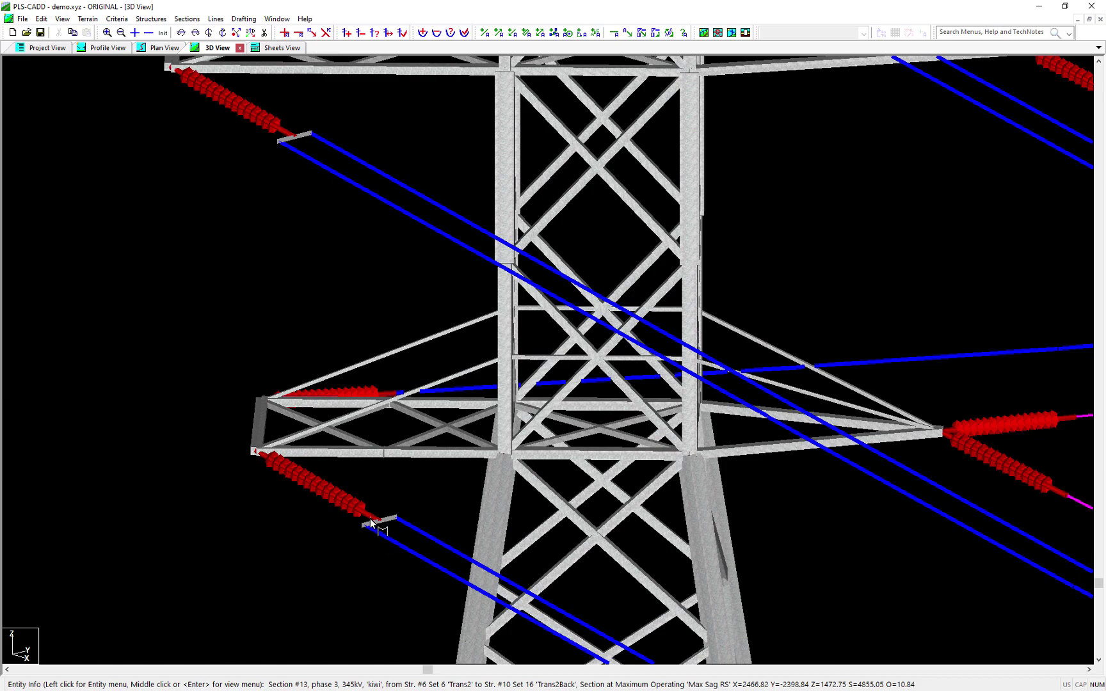
{"action": "scroll", "coordinate": [375, 522], "scroll_direction": "down", "scroll_amount": 3}
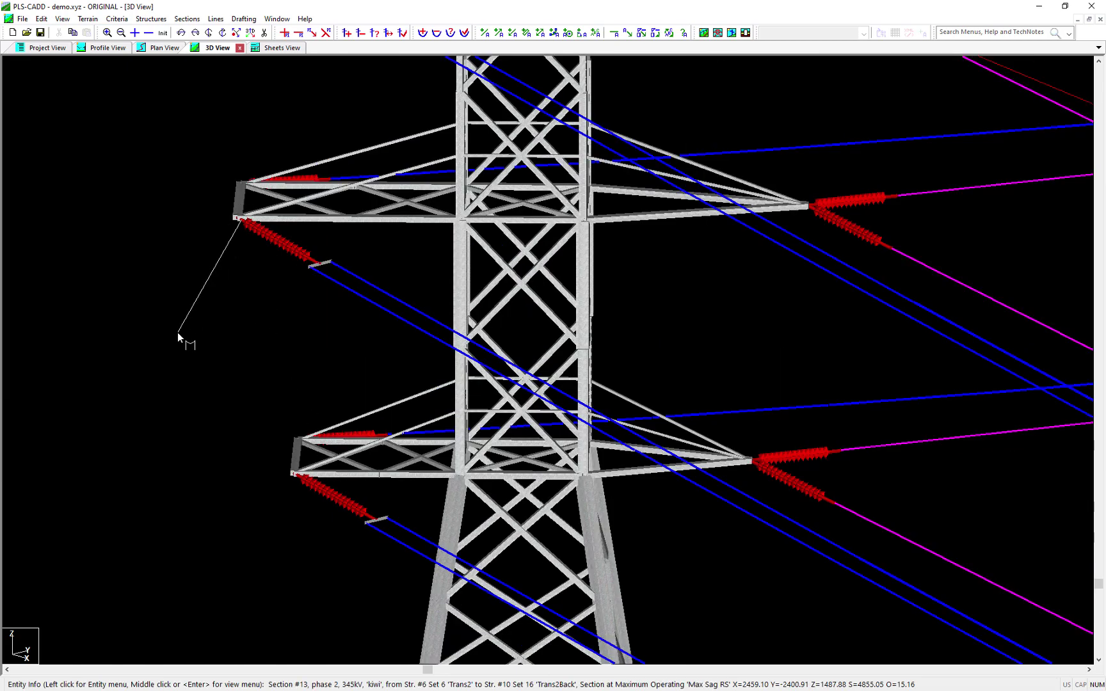
{"action": "left_click", "coordinate": [188, 19]}
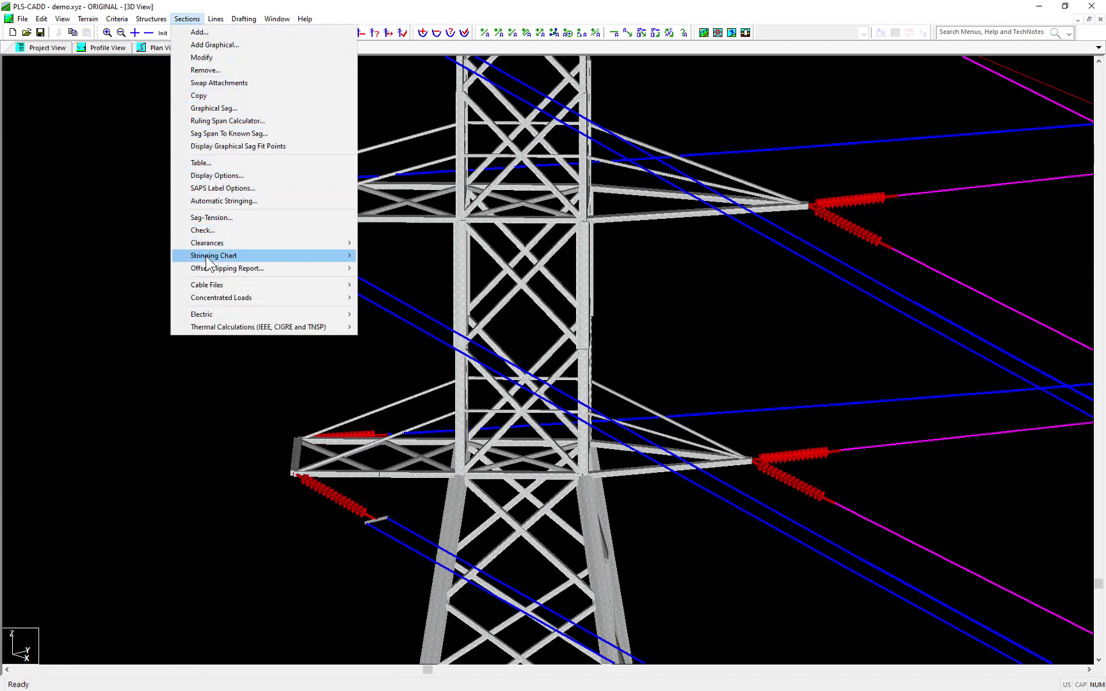
{"action": "mouse_move", "coordinate": [342, 244]}
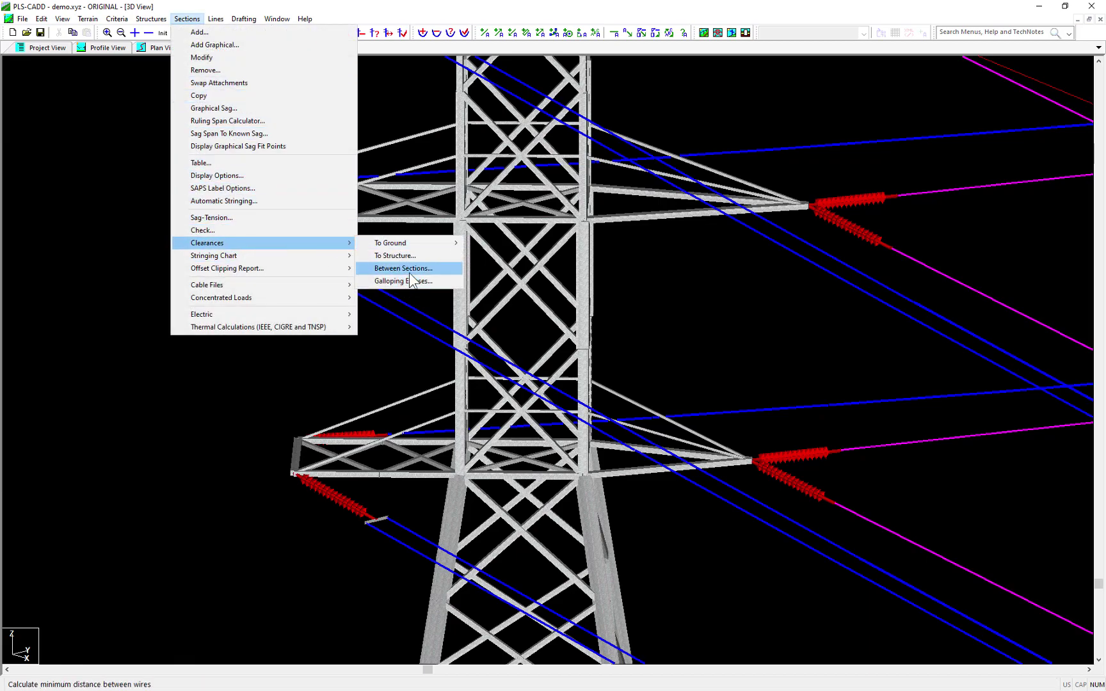
{"action": "left_click", "coordinate": [410, 272]}
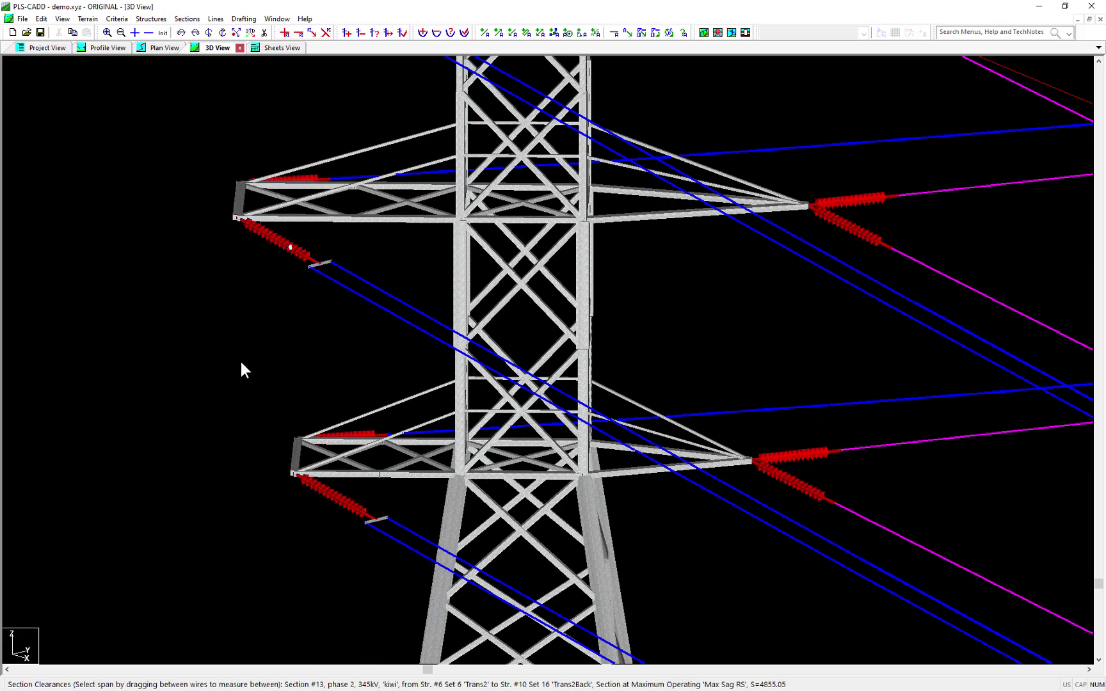
{"action": "left_click_drag", "start_coordinate": [357, 555], "coordinate": [217, 293]}
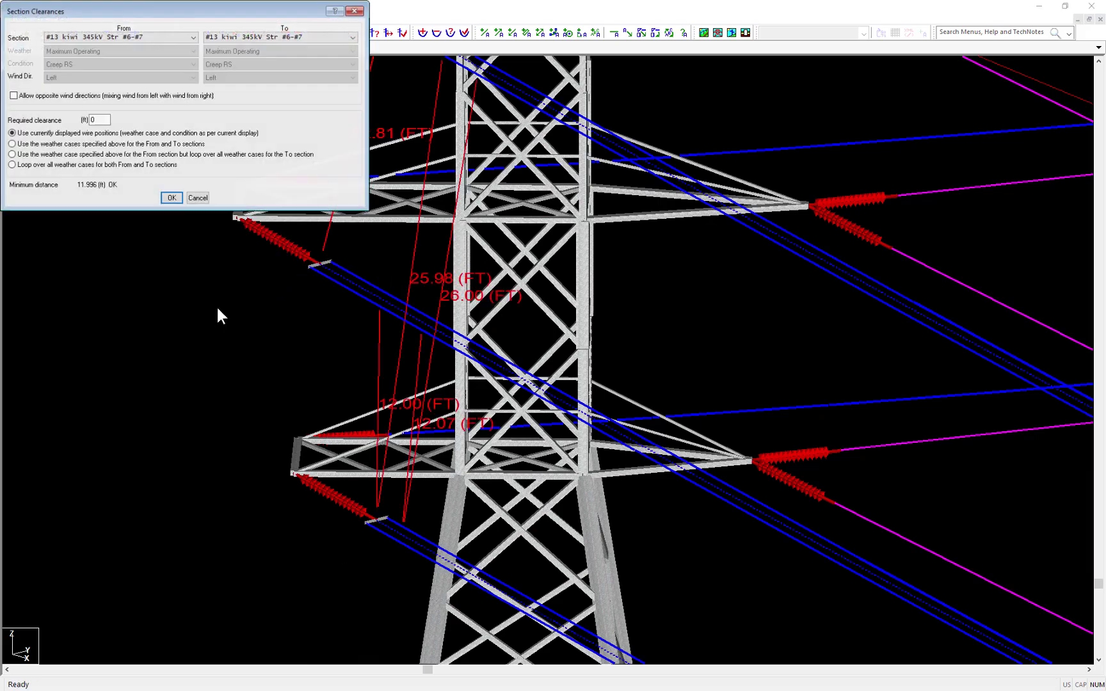
{"action": "left_click", "coordinate": [169, 198]}
{"action": "left_click", "coordinate": [379, 47]}
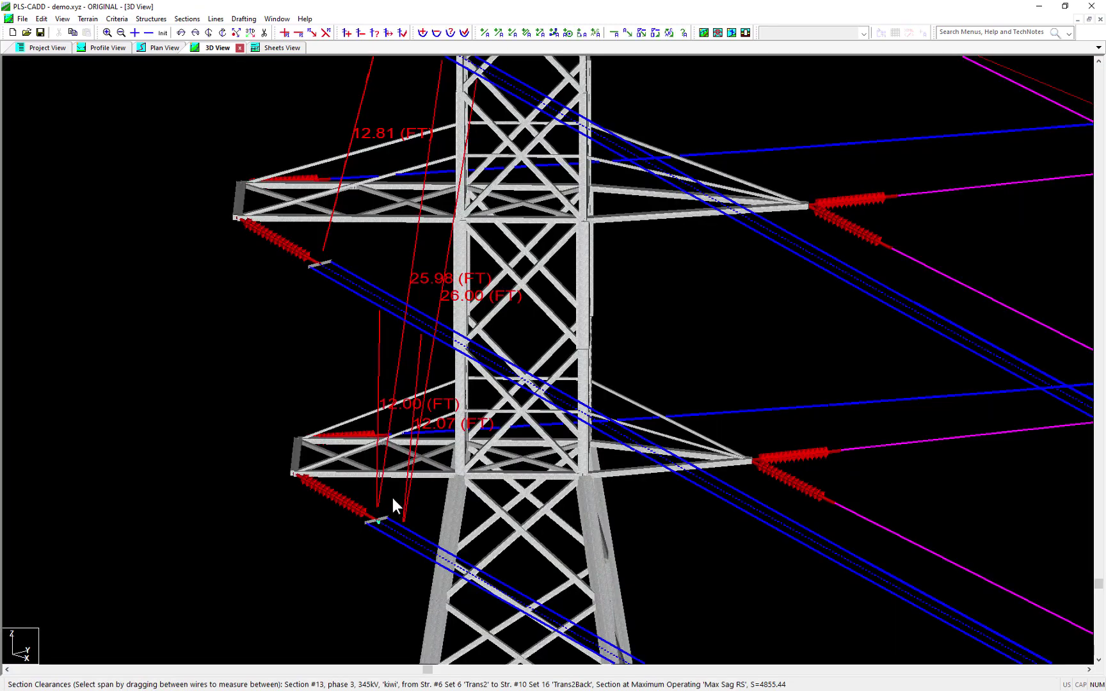
Inspect the clearance lines at the lower phase's conductor bundle beside structure 6, and clear the clearance markers from the view.
{"action": "scroll", "coordinate": [397, 492], "scroll_direction": "up", "scroll_amount": 2}
{"action": "middle_click_drag", "start_coordinate": [396, 484], "coordinate": [889, 492]}
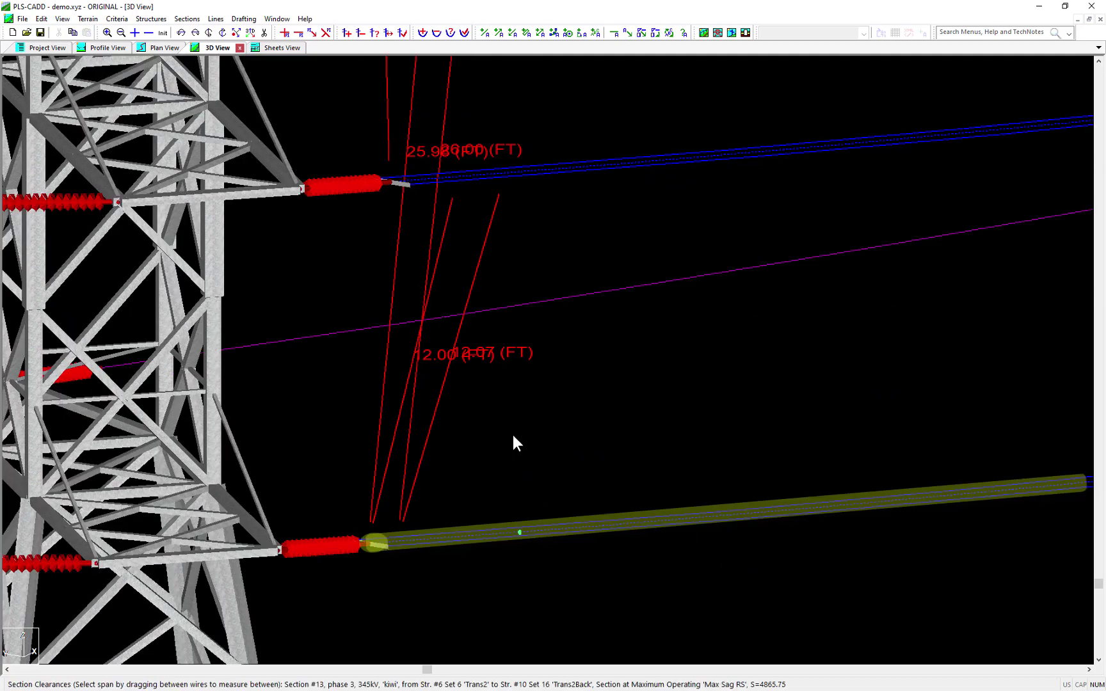
{"action": "key", "text": "Delete"}
{"action": "key", "text": "Return"}
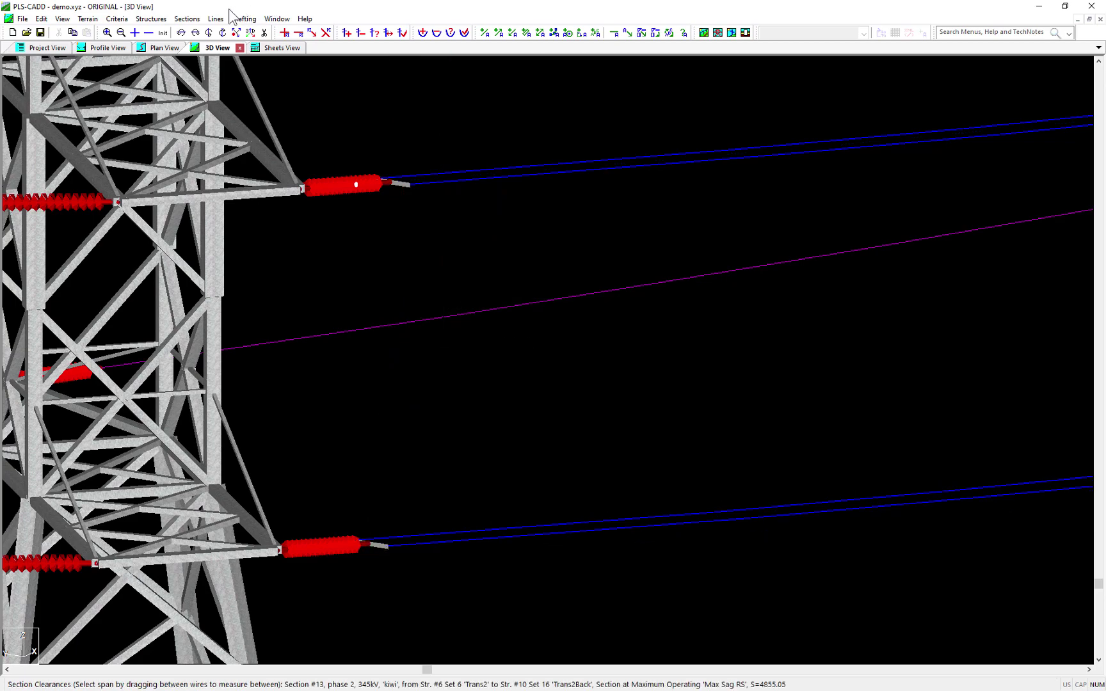
Check structure-to-wire clearances at structure 6, reporting on all with a text report and graphical markers, and close the report.
{"action": "left_click", "coordinate": [216, 18]}
{"action": "mouse_move", "coordinate": [277, 45]}
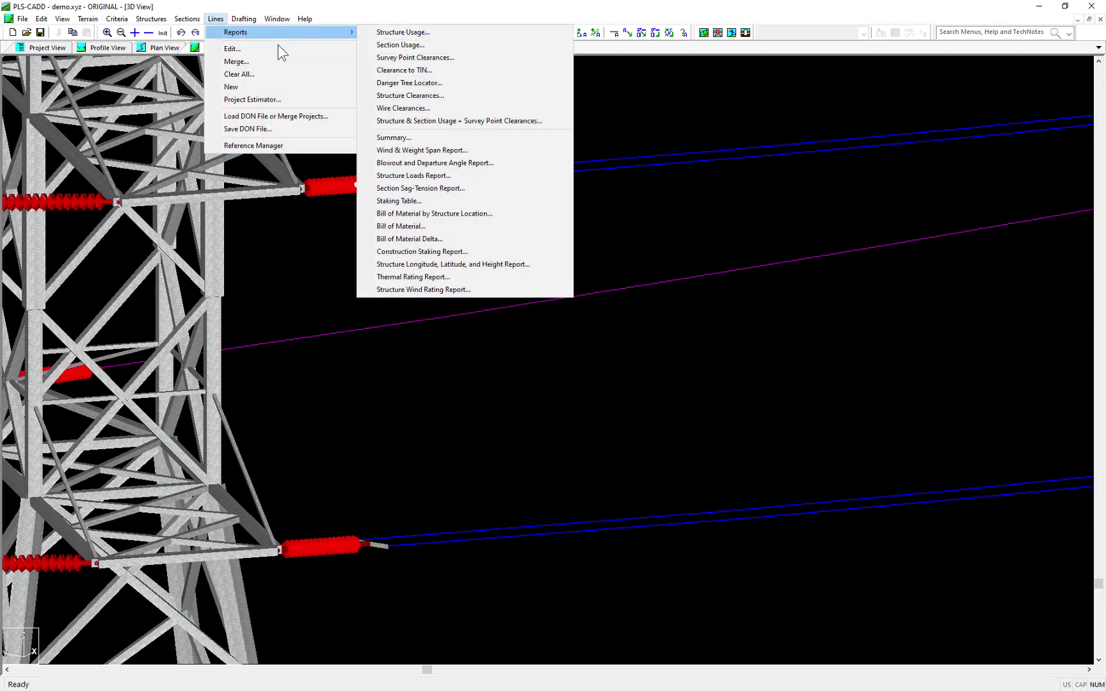
{"action": "left_click", "coordinate": [447, 97]}
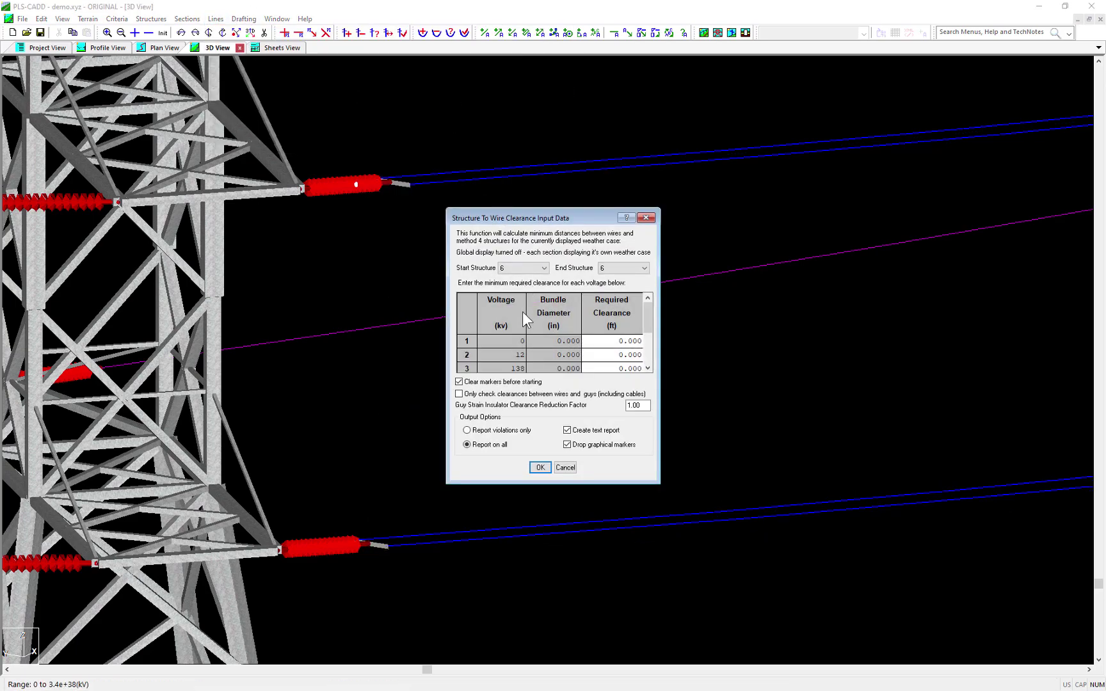
{"action": "left_click_drag", "start_coordinate": [530, 366], "coordinate": [549, 370]}
{"action": "right_click", "coordinate": [550, 369]}
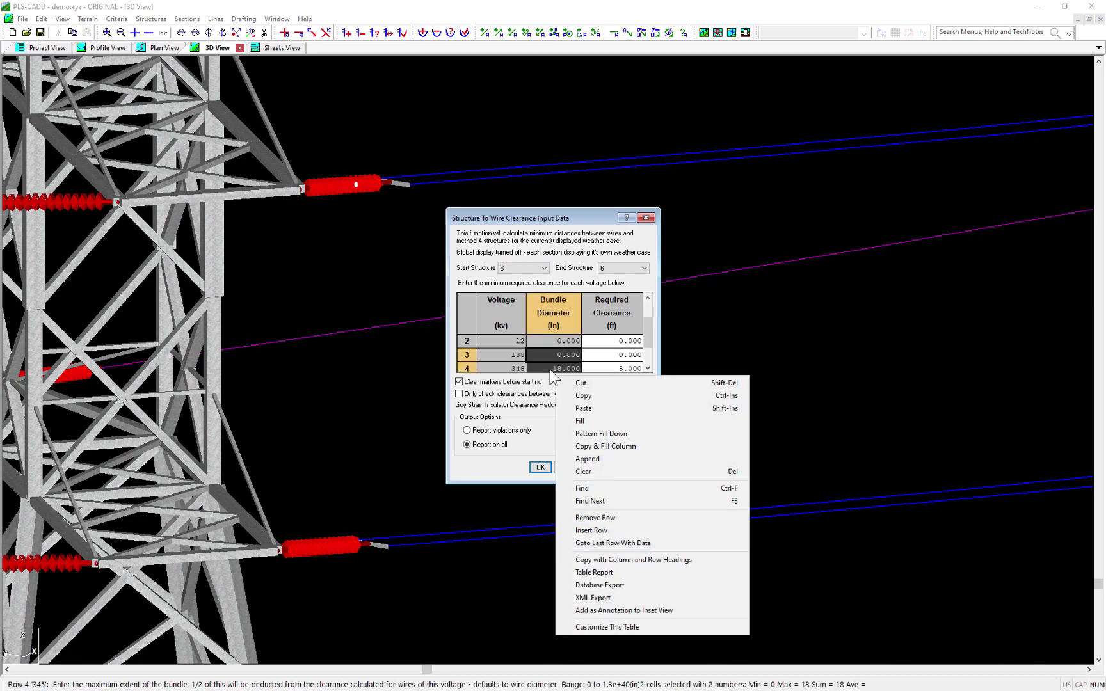
{"action": "left_click", "coordinate": [533, 356]}
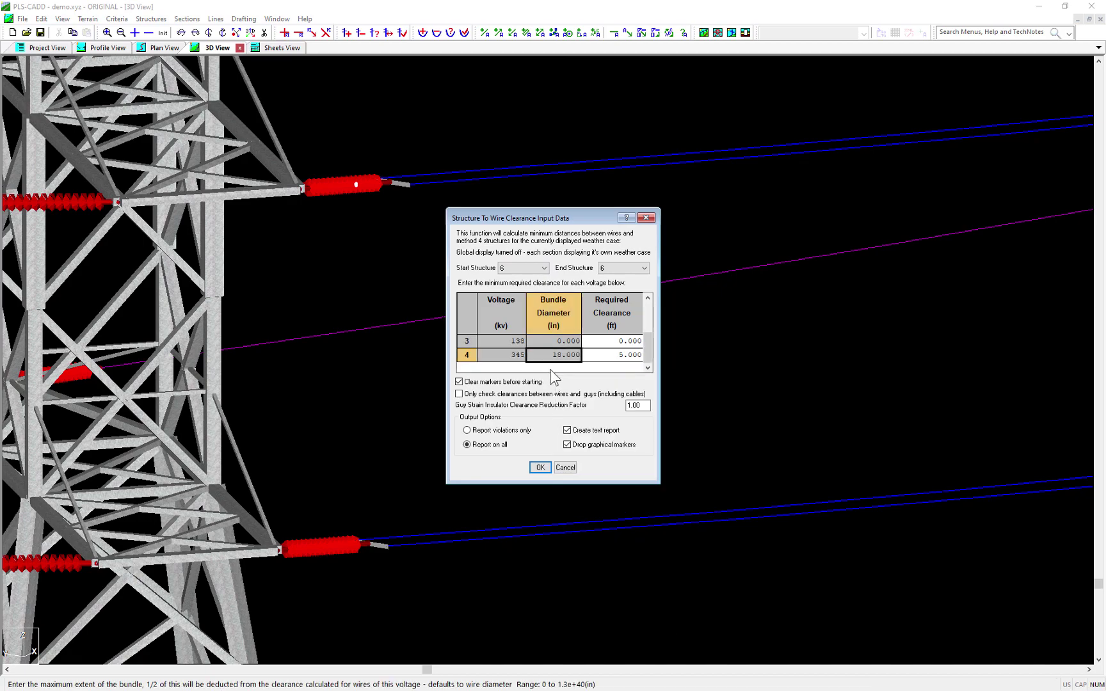
{"action": "left_click", "coordinate": [595, 357]}
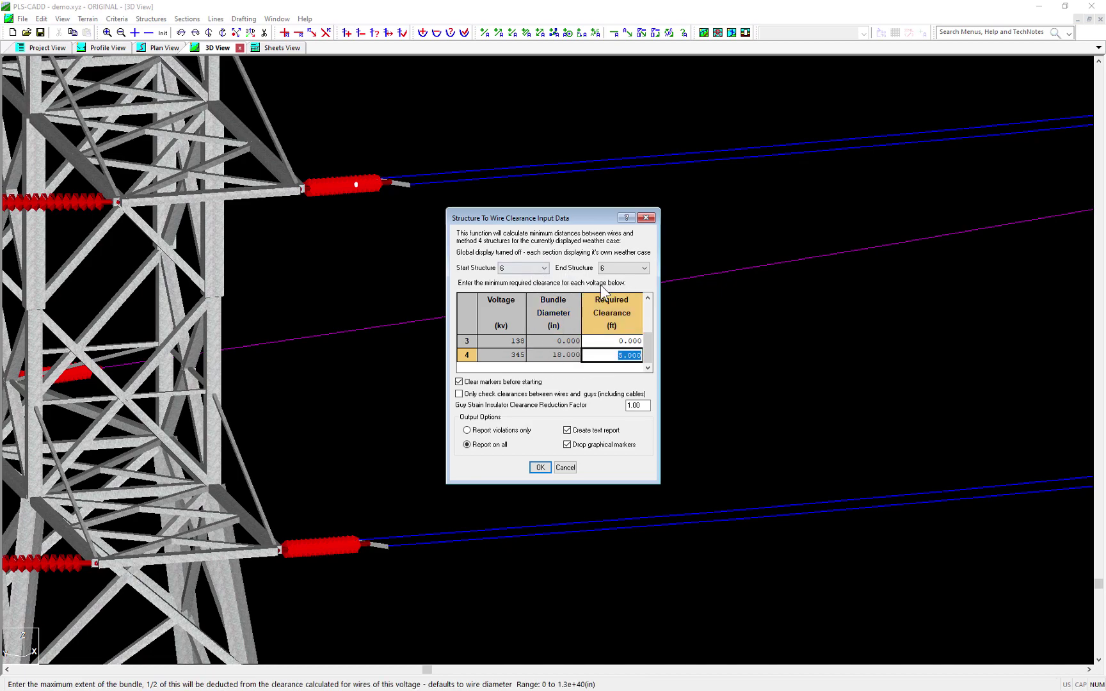
{"action": "left_click", "coordinate": [540, 467]}
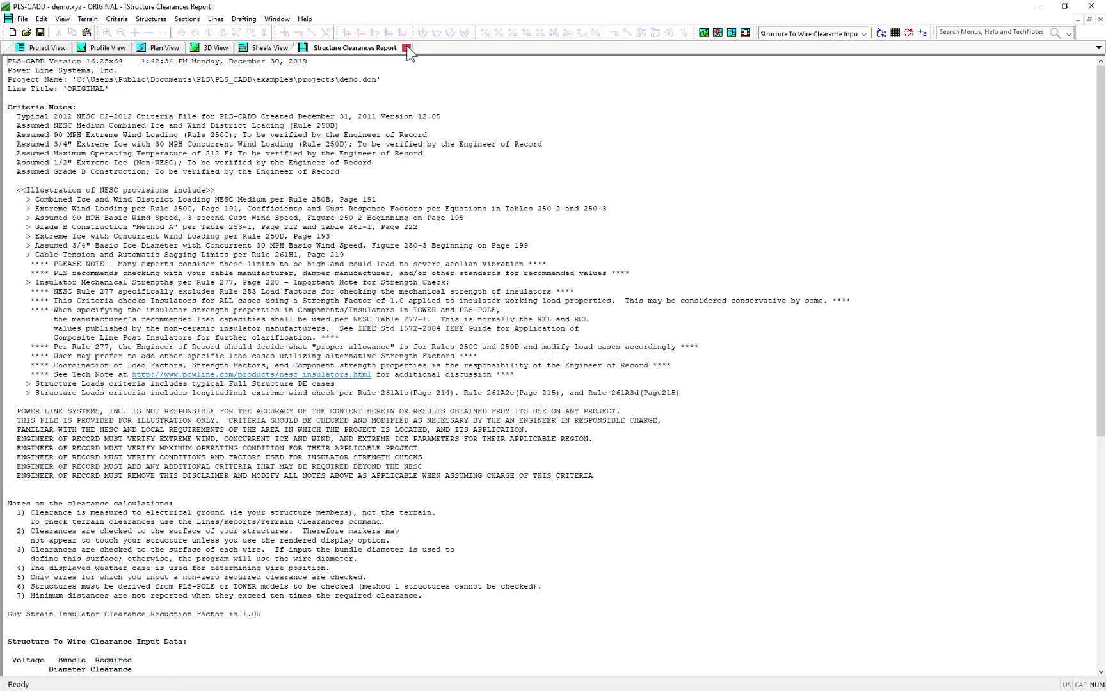
{"action": "left_click", "coordinate": [406, 48]}
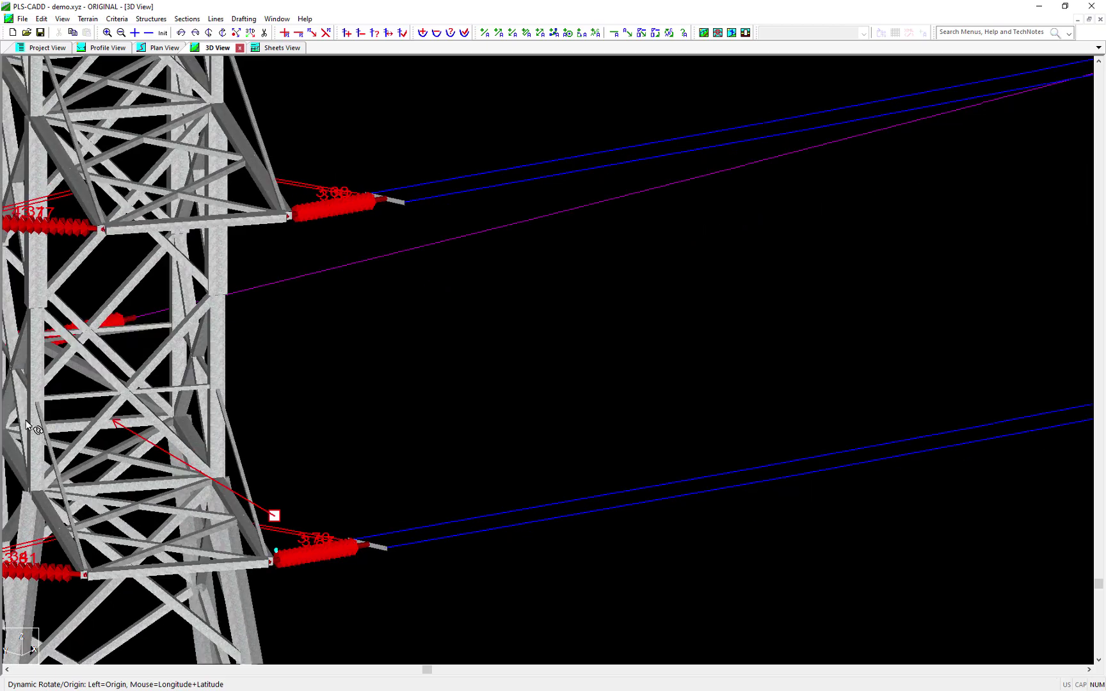
Inspect the structure clearance lines above the lower phase's conductor bundle at structure 6, and clear the clearance markers from the view.
{"action": "middle_click_drag", "start_coordinate": [25, 420], "coordinate": [55, 634]}
{"action": "scroll", "coordinate": [391, 624], "scroll_direction": "up", "scroll_amount": 2}
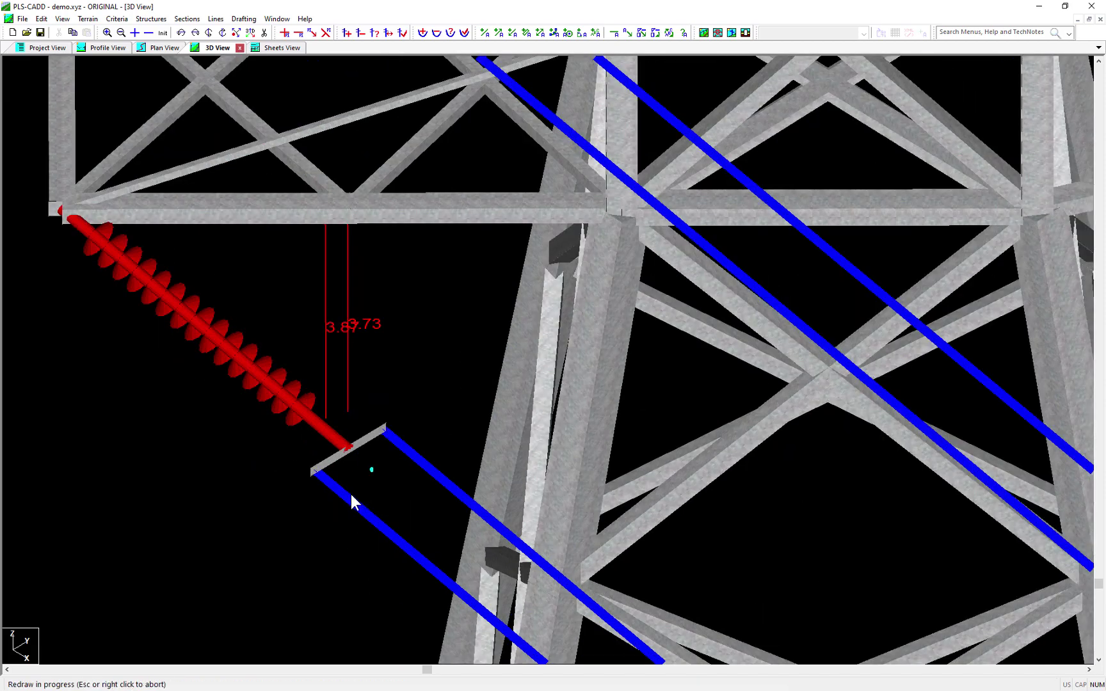
{"action": "scroll", "coordinate": [353, 502], "scroll_direction": "up", "scroll_amount": 1}
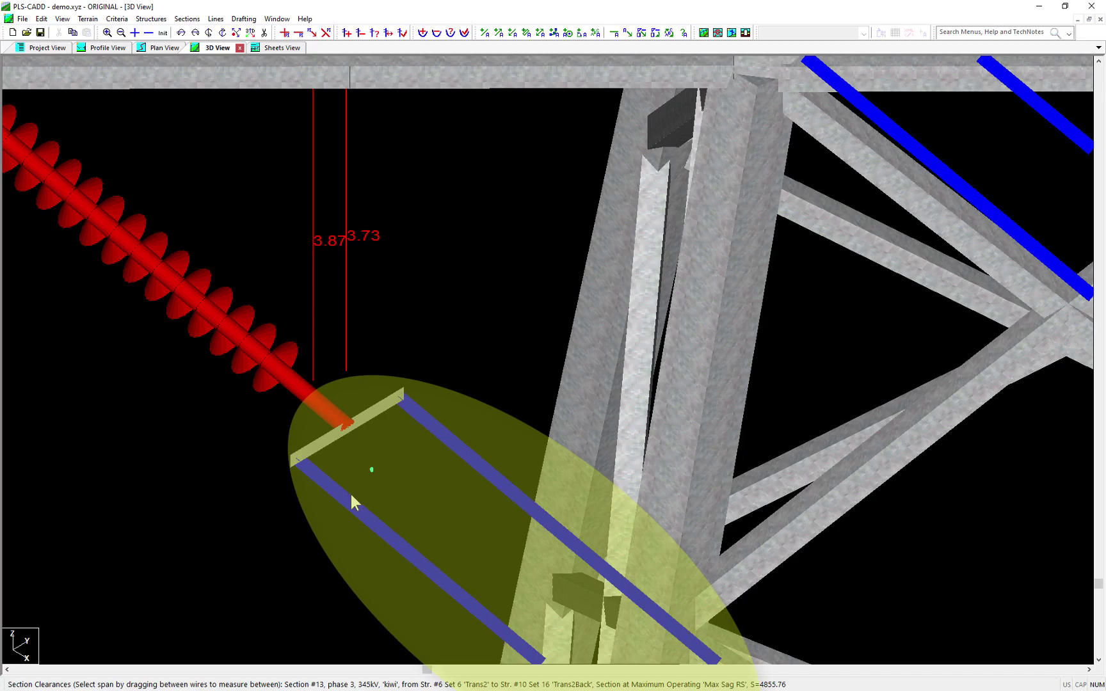
{"action": "scroll", "coordinate": [353, 502], "scroll_direction": "down", "scroll_amount": 5}
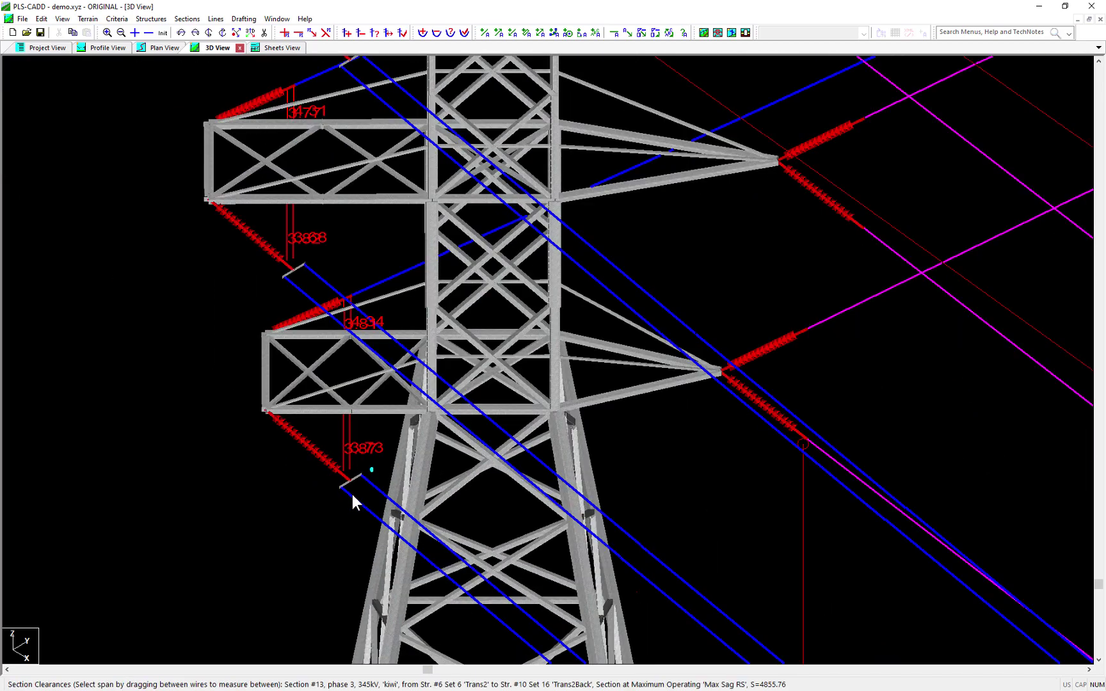
{"action": "key", "text": "Delete"}
{"action": "key", "text": "Return"}
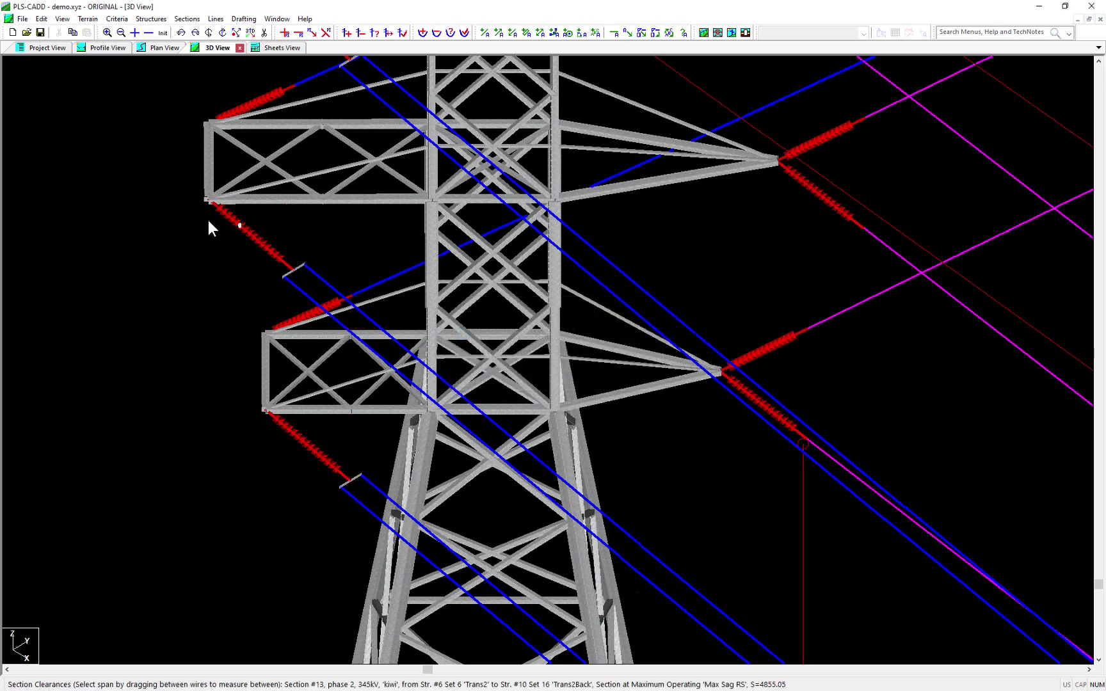
Modify the section from structure 3 to structure 6 to a 2 Horz bundle shape with 1.5 ft bundle spacing.
{"action": "right_click", "coordinate": [386, 272]}
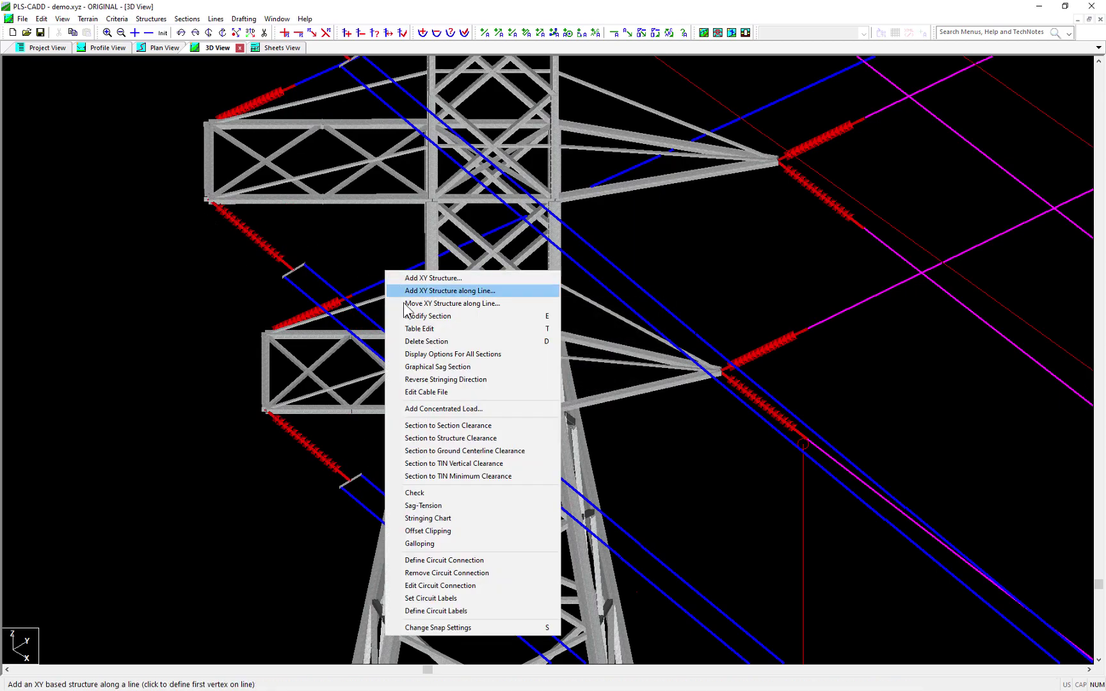
{"action": "left_click", "coordinate": [415, 317]}
{"action": "left_click", "coordinate": [90, 128]}
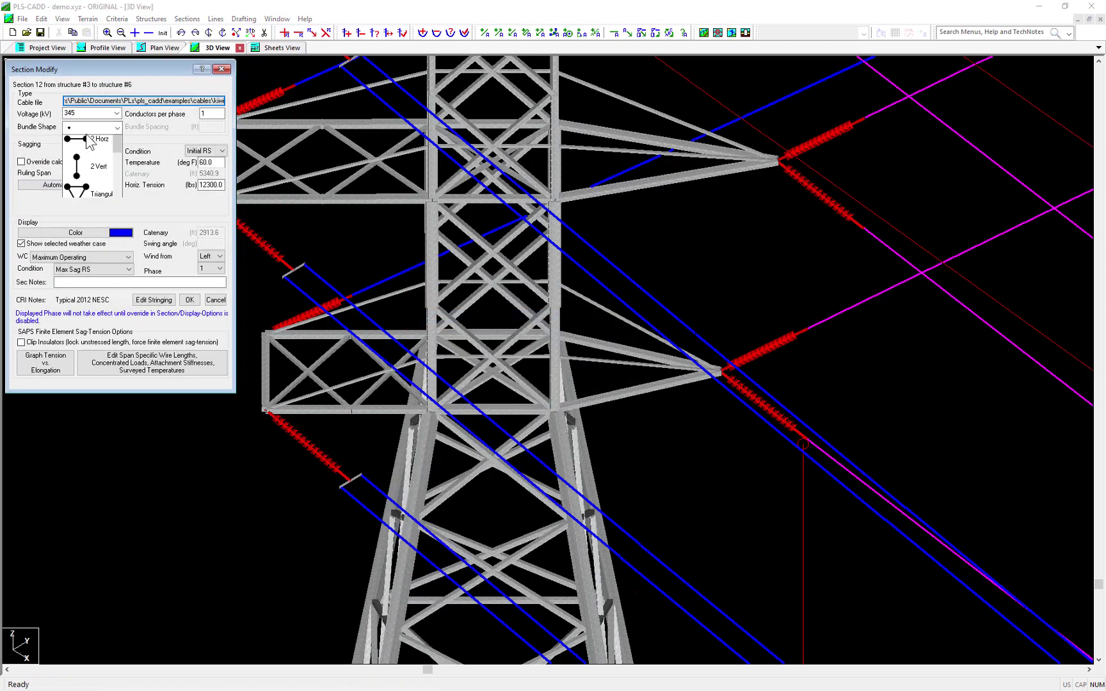
{"action": "left_click", "coordinate": [96, 177]}
{"action": "left_click", "coordinate": [216, 123]}
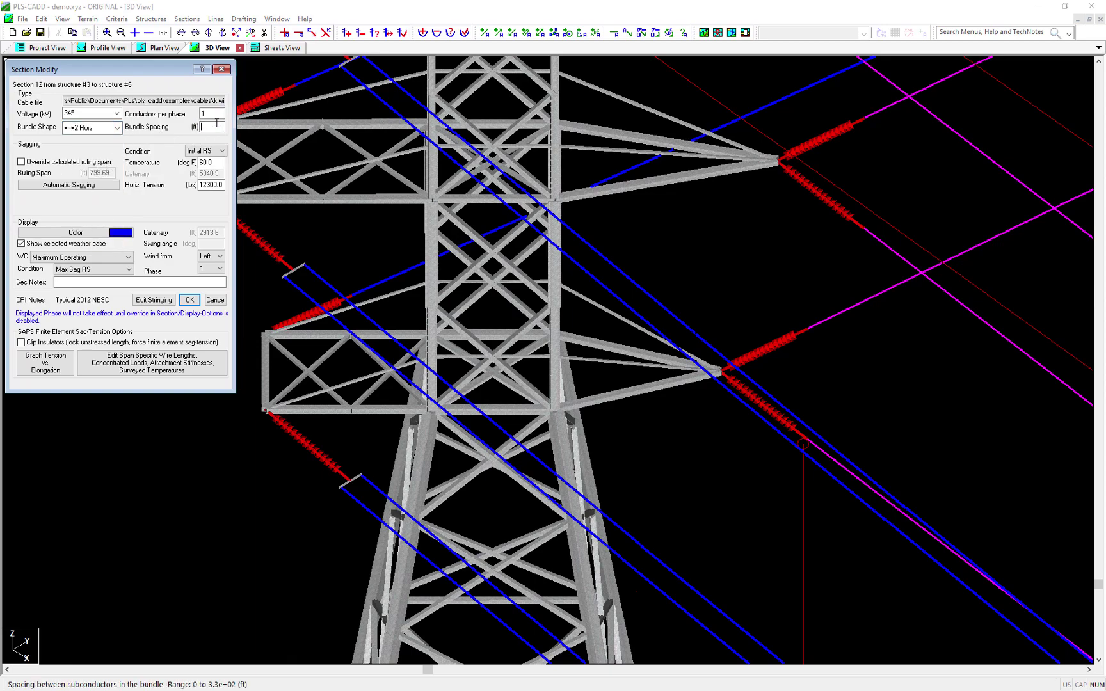
{"action": "type", "text": "1.5"}
{"action": "key", "text": "Return"}
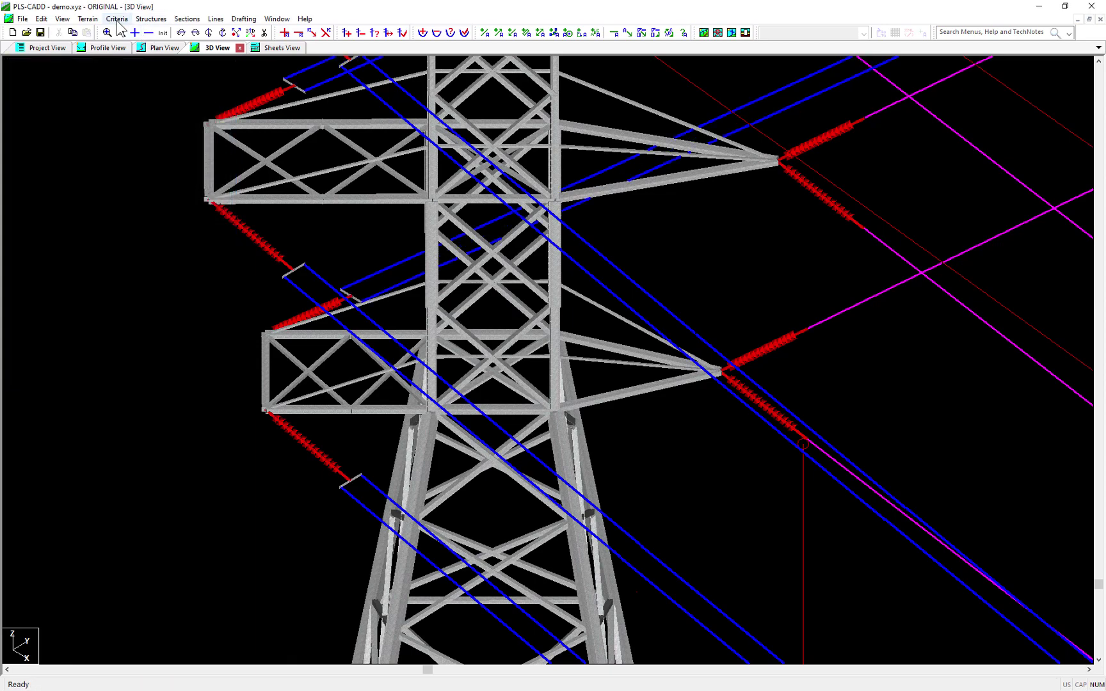
Include jumpers in the SAPS finite element sag-tension model.
{"action": "left_click", "coordinate": [117, 18]}
{"action": "left_click", "coordinate": [160, 289]}
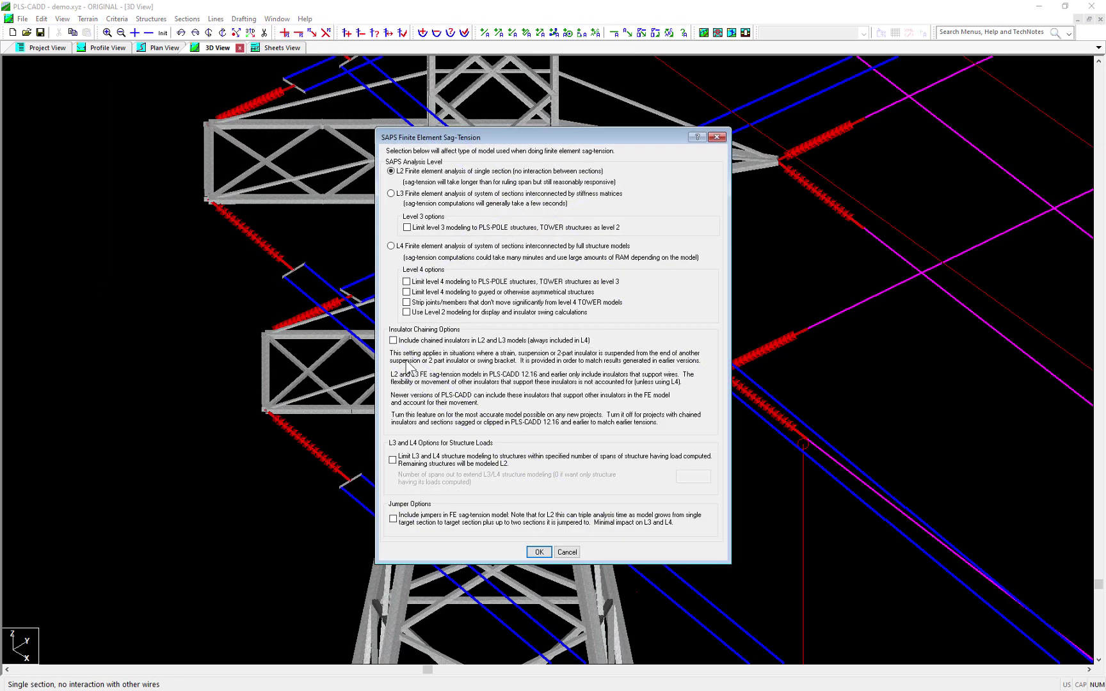
{"action": "left_click", "coordinate": [539, 552]}
Add a flexible jumper at structure 6 between the phase 3 attachments of sets 16 and 6, with a 5 ft sag.
{"action": "left_click", "coordinate": [151, 18]}
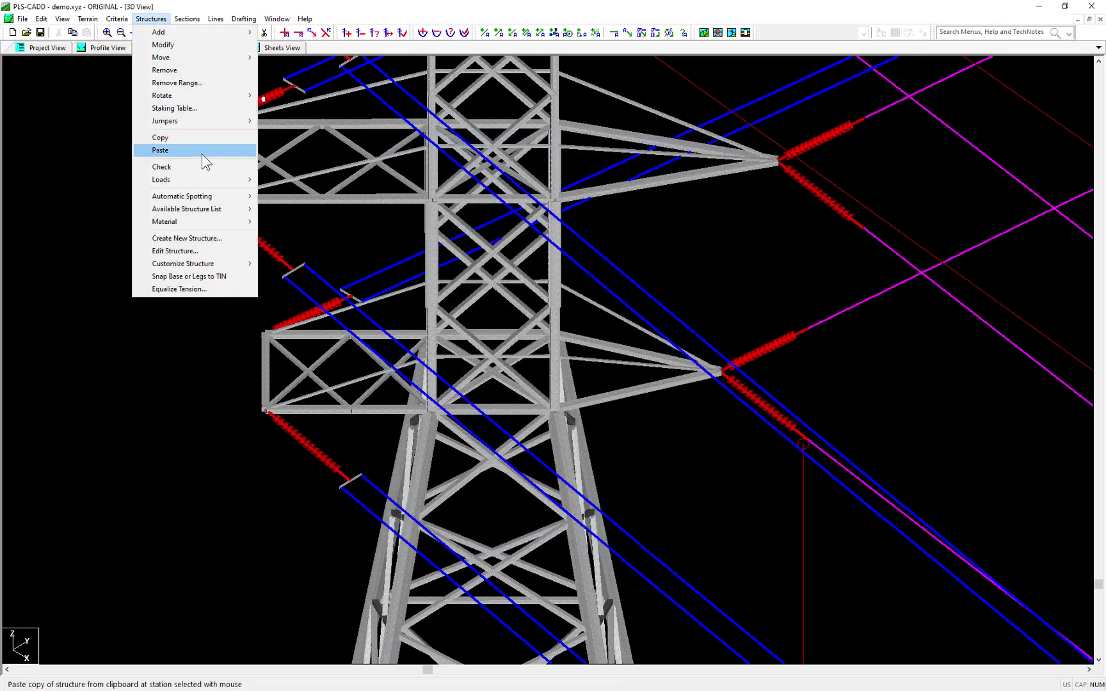
{"action": "mouse_move", "coordinate": [206, 121]}
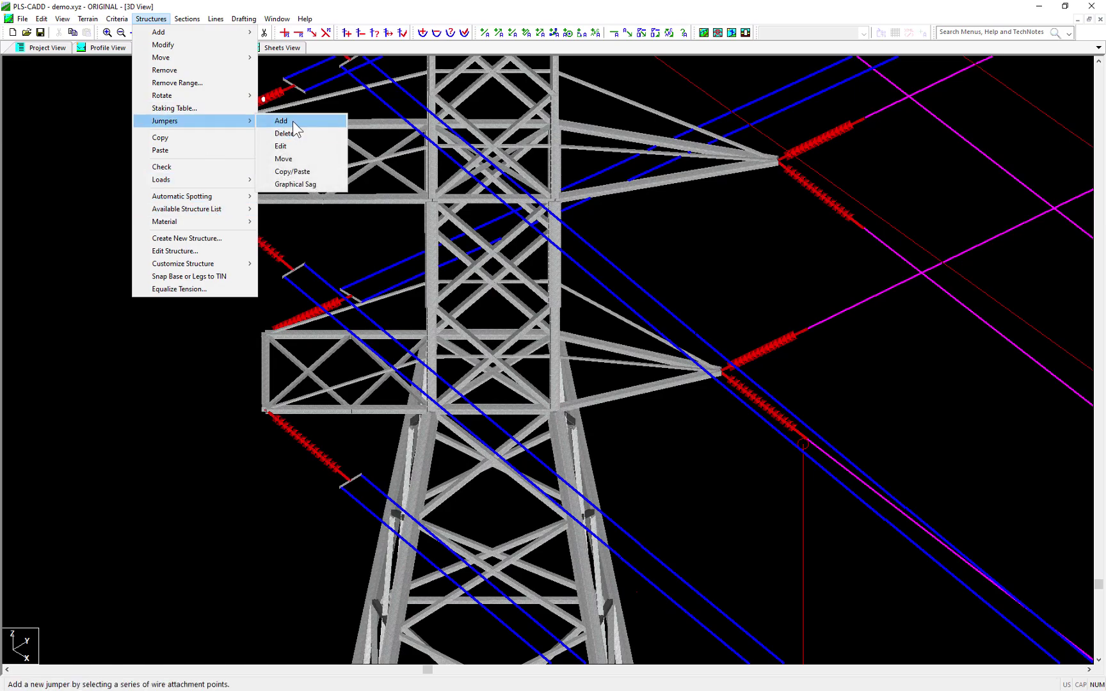
{"action": "left_click", "coordinate": [293, 121]}
{"action": "left_click", "coordinate": [382, 327]}
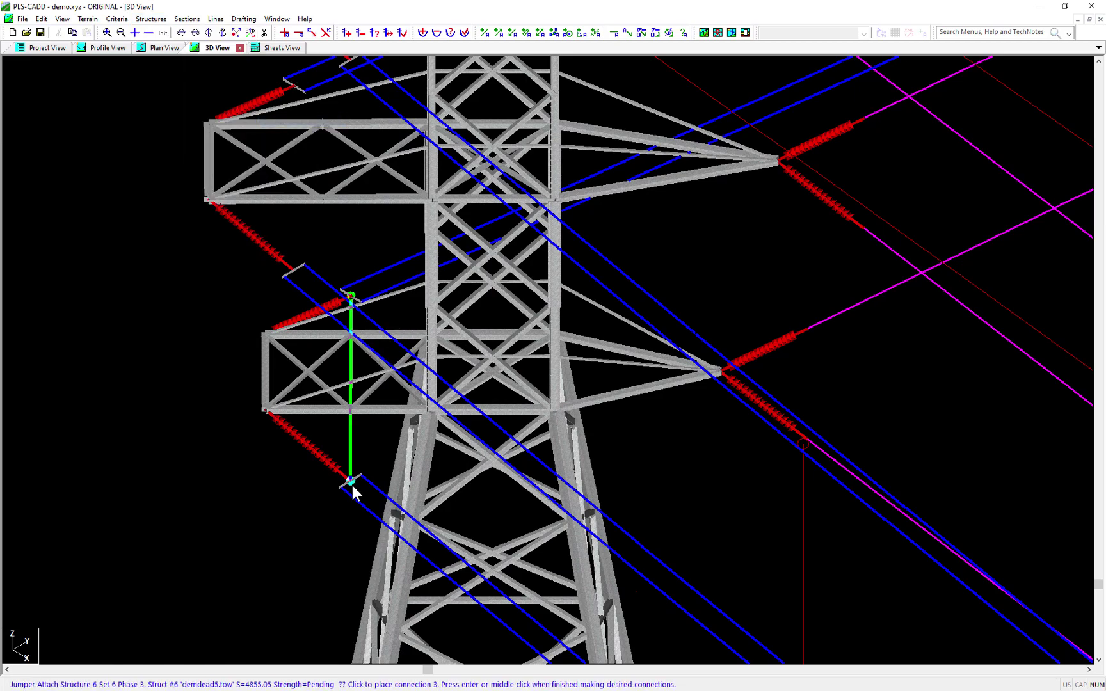
{"action": "middle_click", "coordinate": [352, 486]}
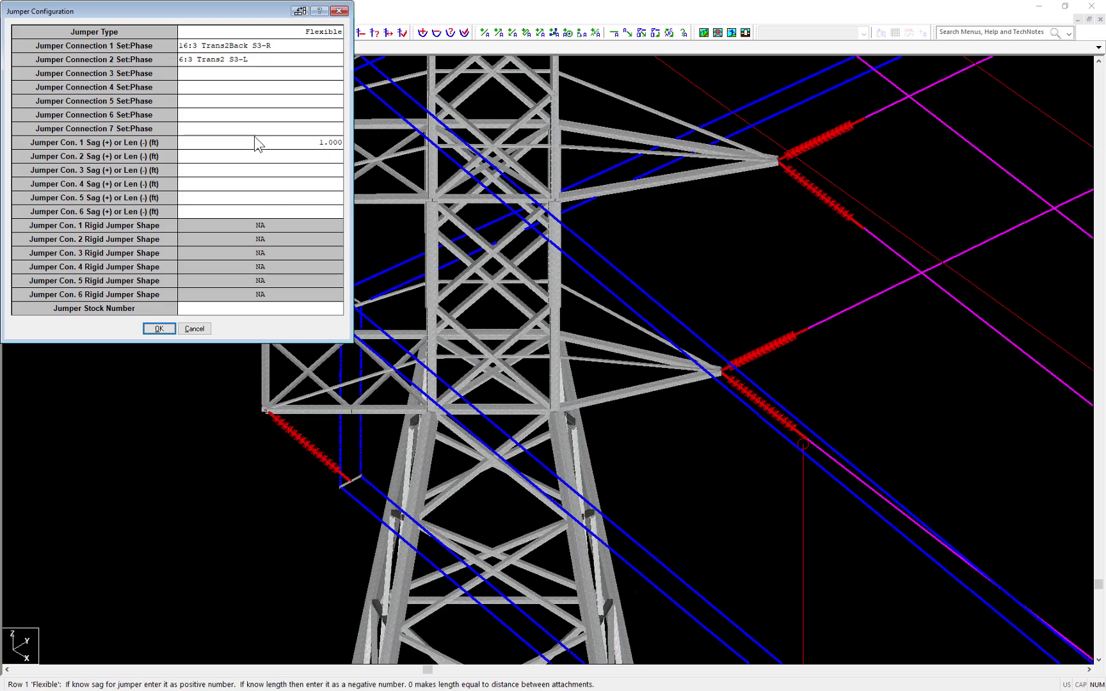
{"action": "left_click", "coordinate": [258, 144]}
{"action": "type", "text": "5"}
{"action": "key", "text": "Return"}
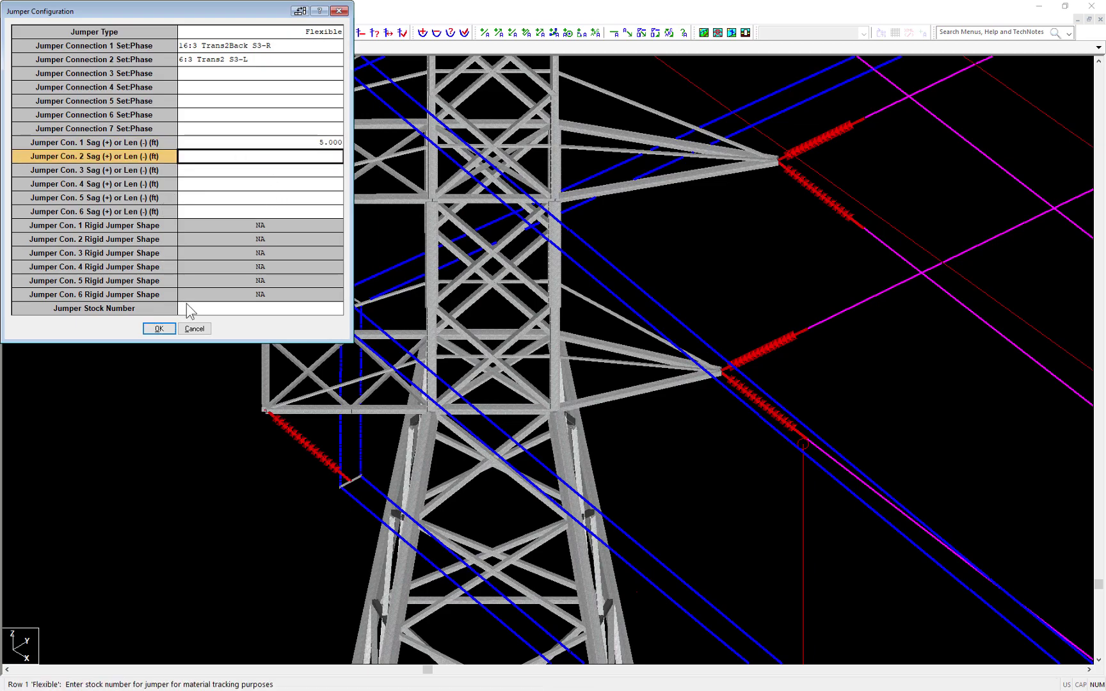
{"action": "left_click", "coordinate": [159, 329]}
{"action": "key", "text": "Escape"}
Examine the bundled jumper's shape and its connections to the yoke plates at structure 6's lower arm from several angles.
{"action": "key", "text": "ctrl"}
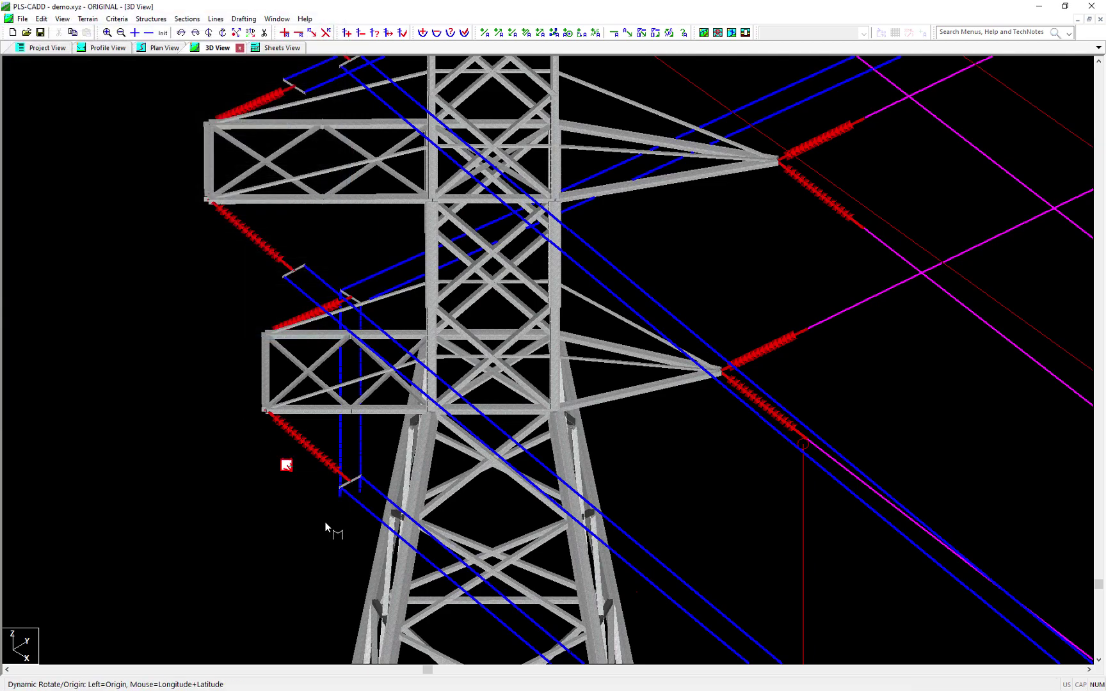
{"action": "left_click", "coordinate": [259, 498]}
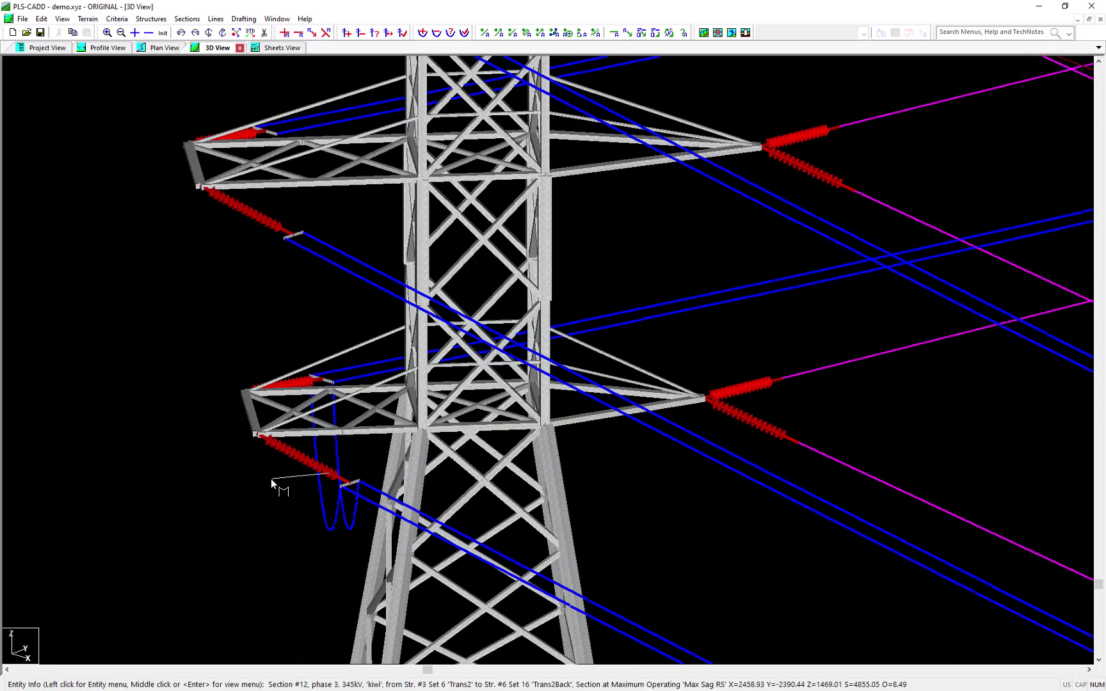
{"action": "key", "text": "r"}
{"action": "left_click", "coordinate": [271, 478]}
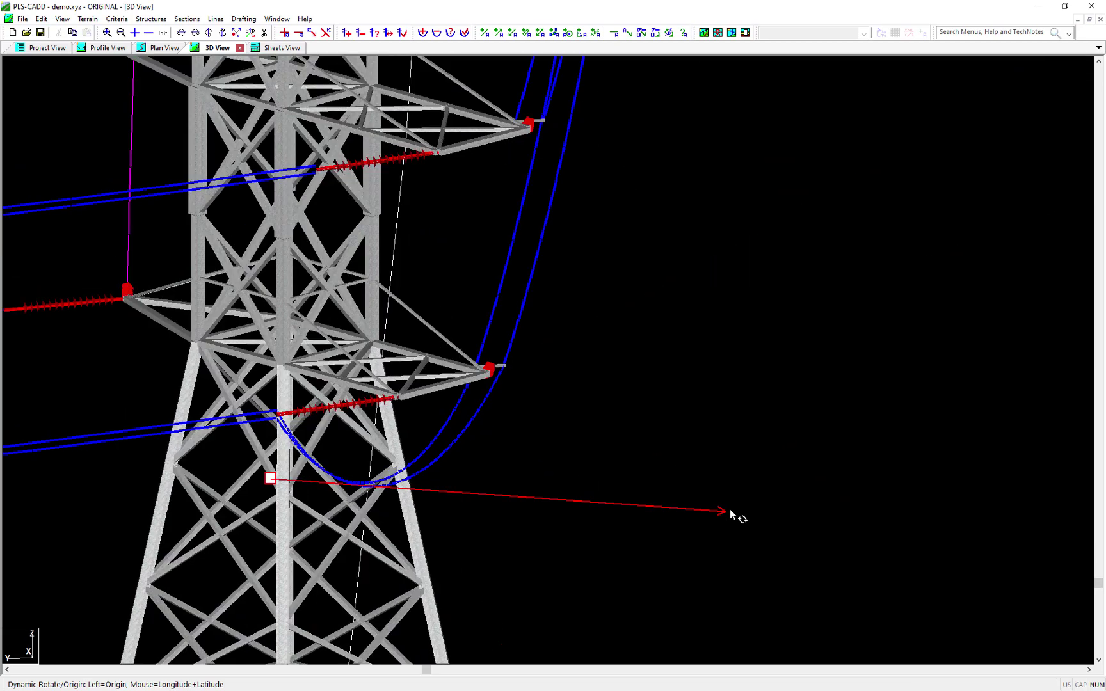
{"action": "left_click", "coordinate": [731, 516]}
{"action": "key", "text": "r"}
{"action": "left_click", "coordinate": [528, 422]}
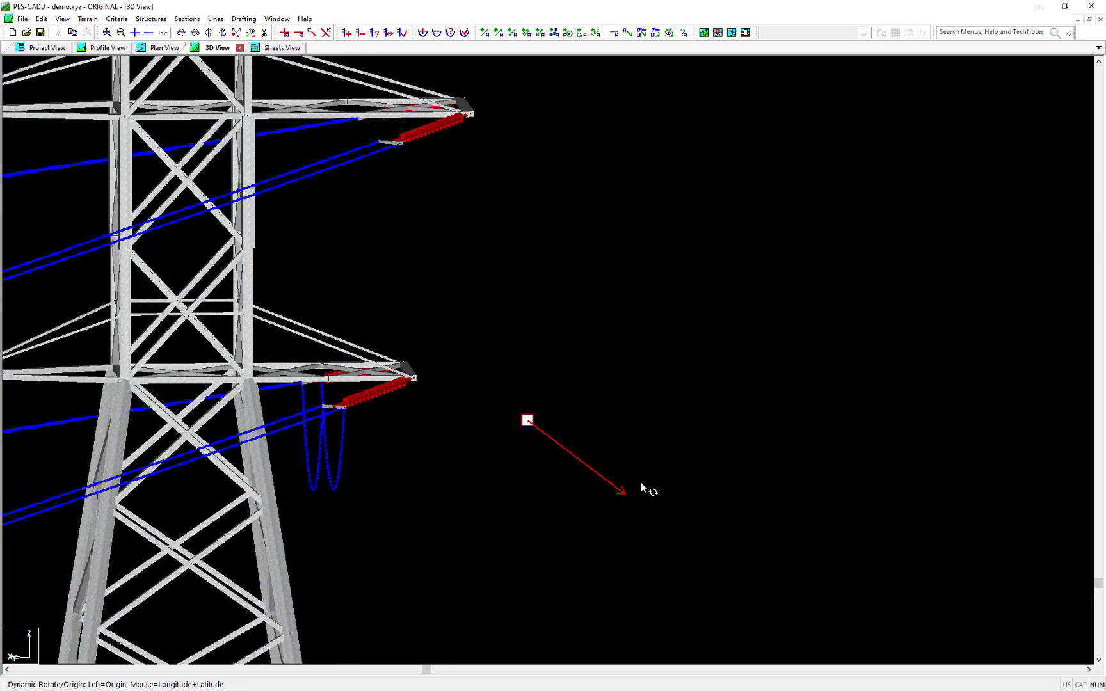
{"action": "left_click", "coordinate": [647, 491]}
Display all sections for NESC Extreme Wind (250C) with Creep RS and wind from both directions, and inspect the jumper's swing at structure 6.
{"action": "left_click", "coordinate": [187, 18]}
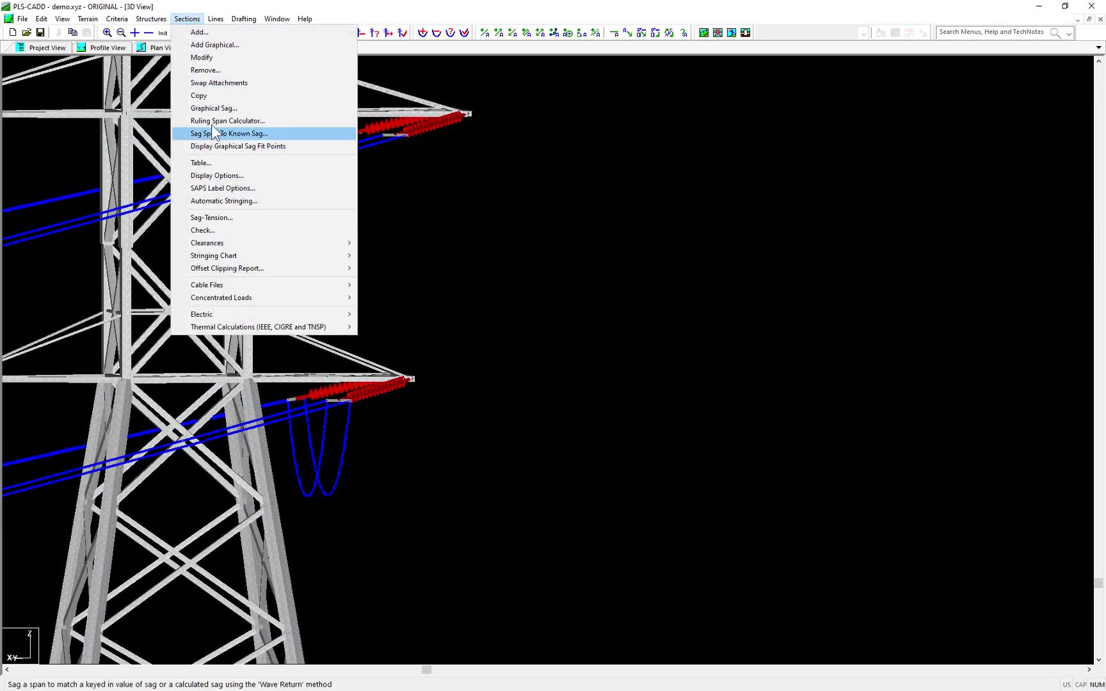
{"action": "left_click", "coordinate": [212, 178]}
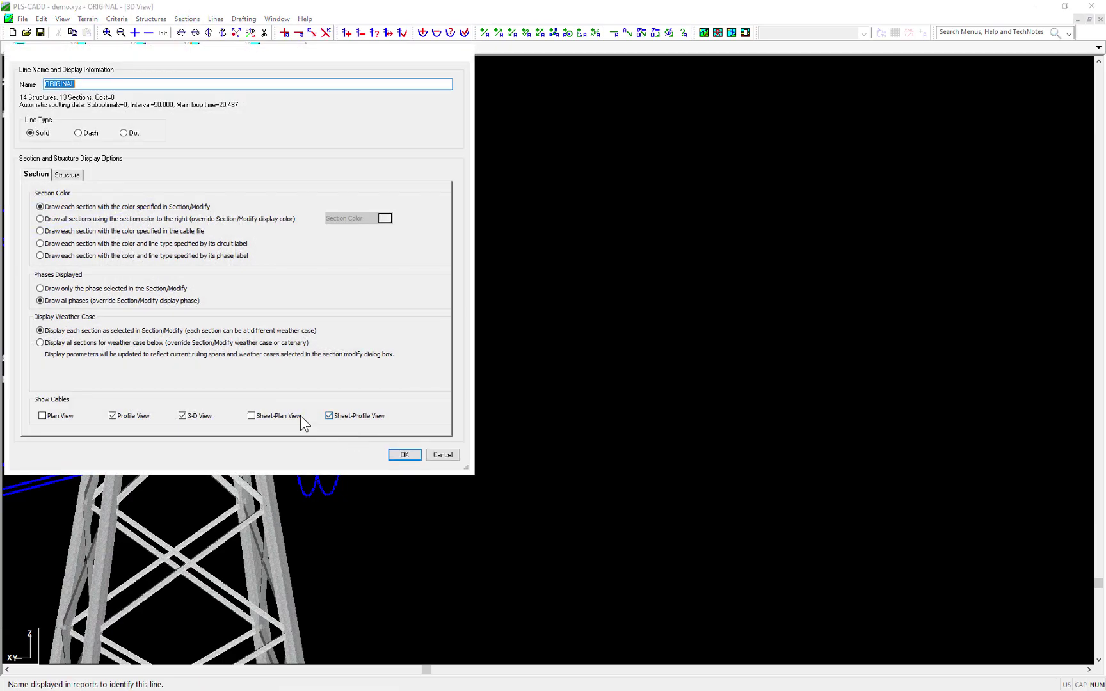
{"action": "left_click", "coordinate": [133, 339]}
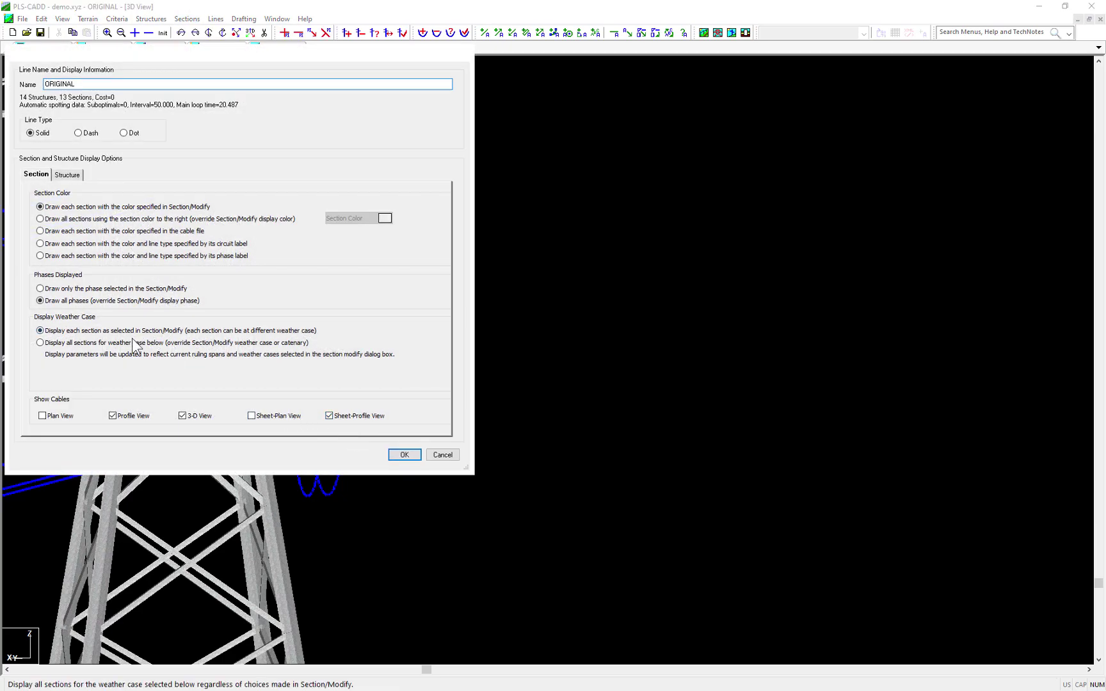
{"action": "left_click", "coordinate": [396, 453]}
{"action": "middle_click_drag", "start_coordinate": [392, 466], "coordinate": [219, 402]}
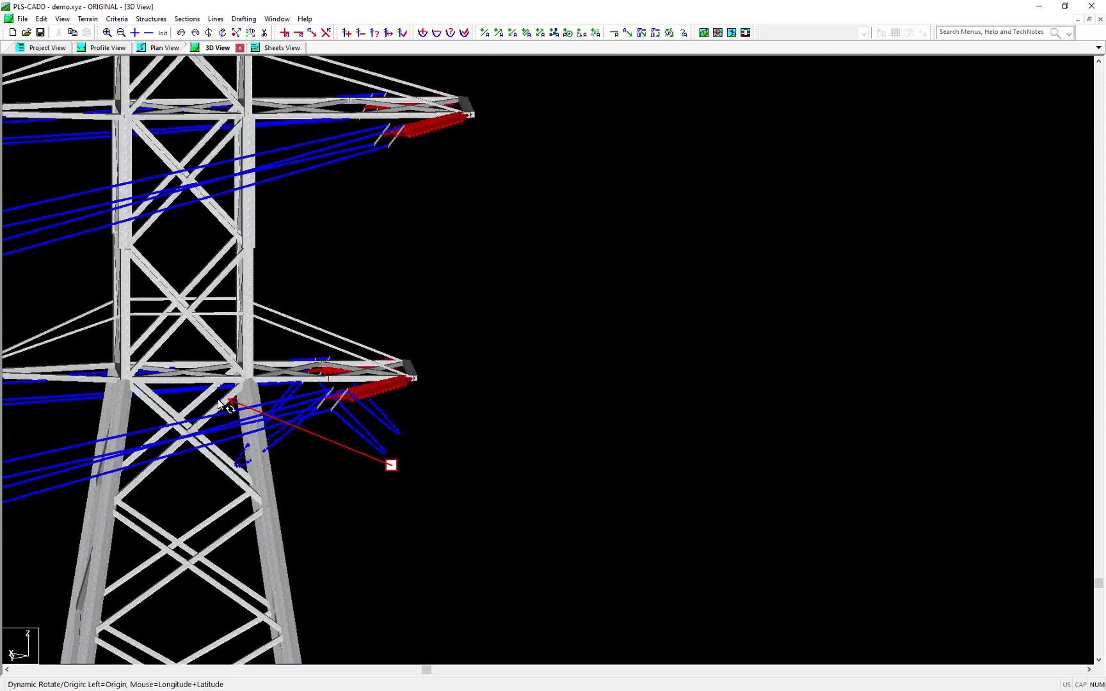
{"action": "left_click", "coordinate": [189, 402]}
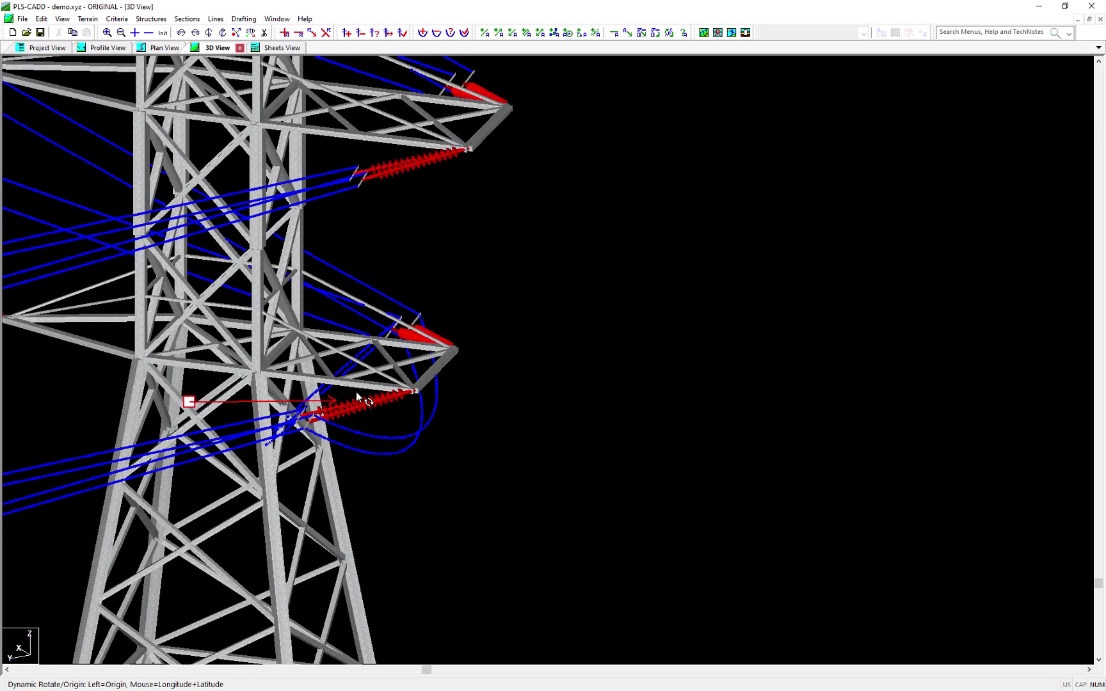